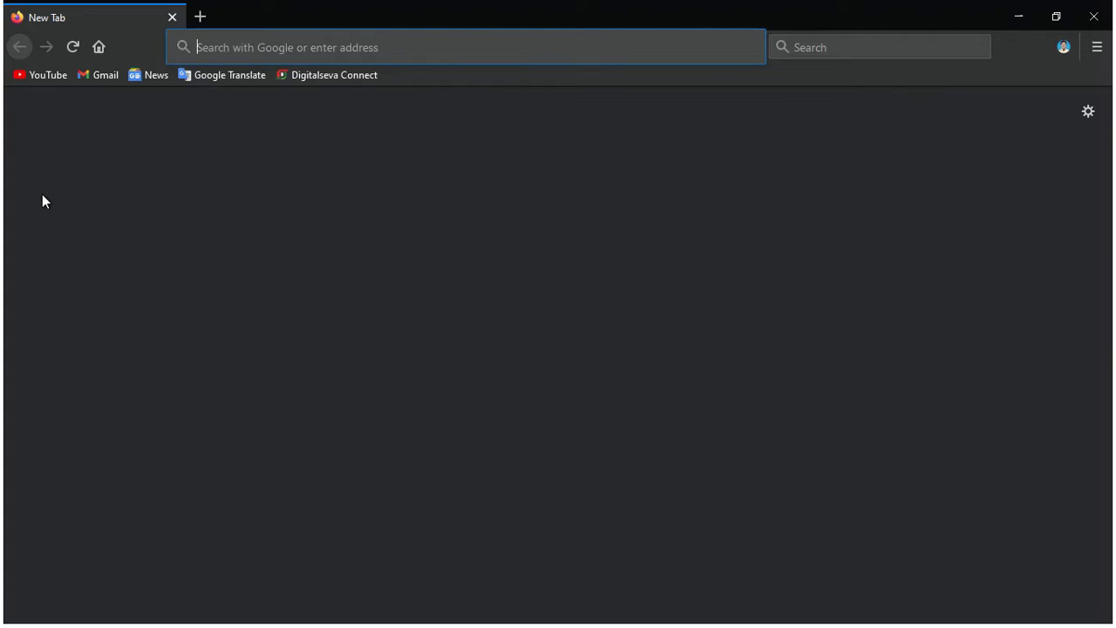
Sign in to Digitalseva Connect with the saved login and the captcha, declining the login update.
left_click(306, 78)
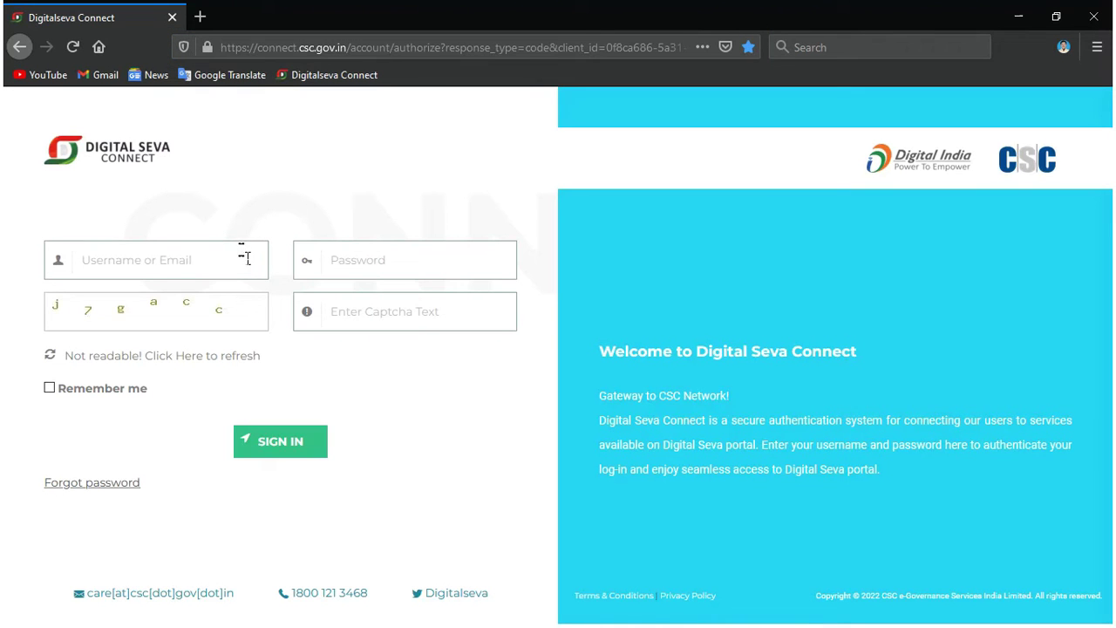
left_click(242, 258)
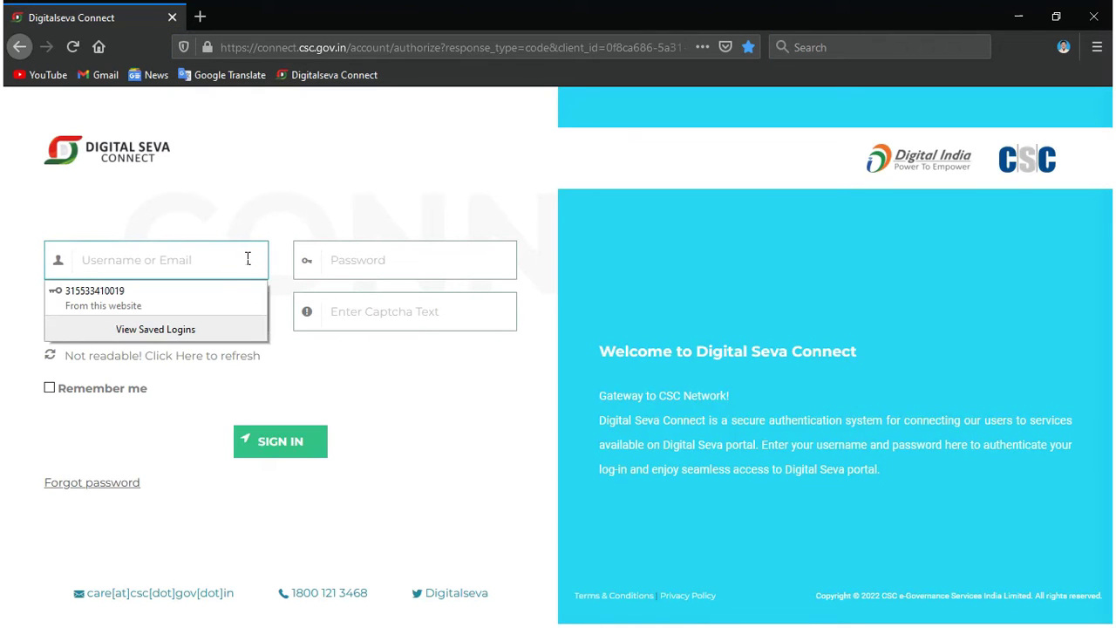
left_click(217, 291)
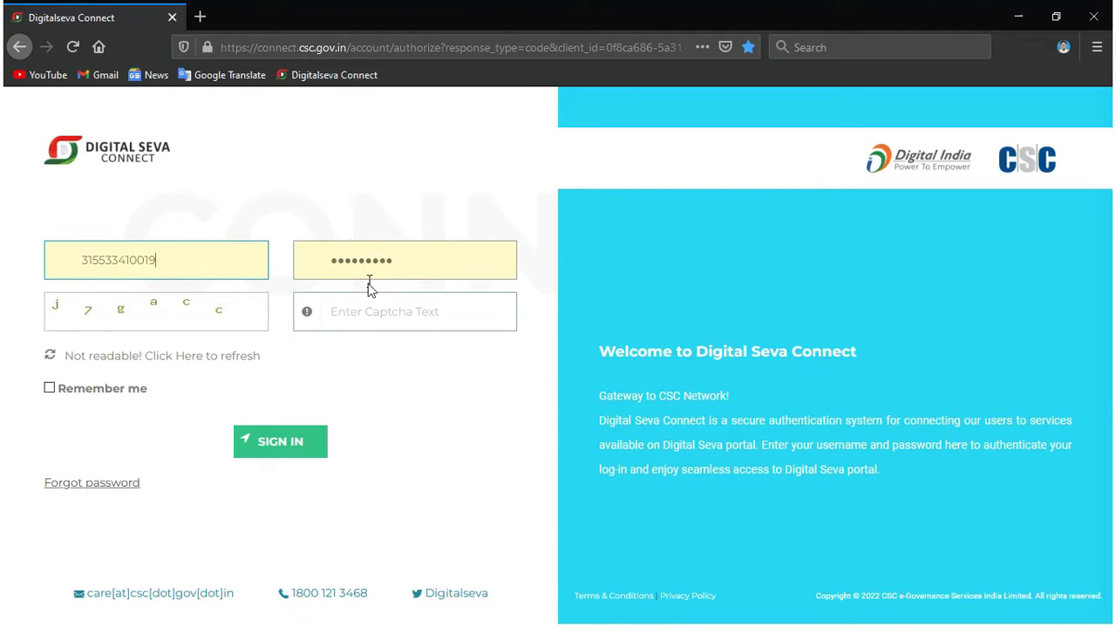
left_click(373, 303)
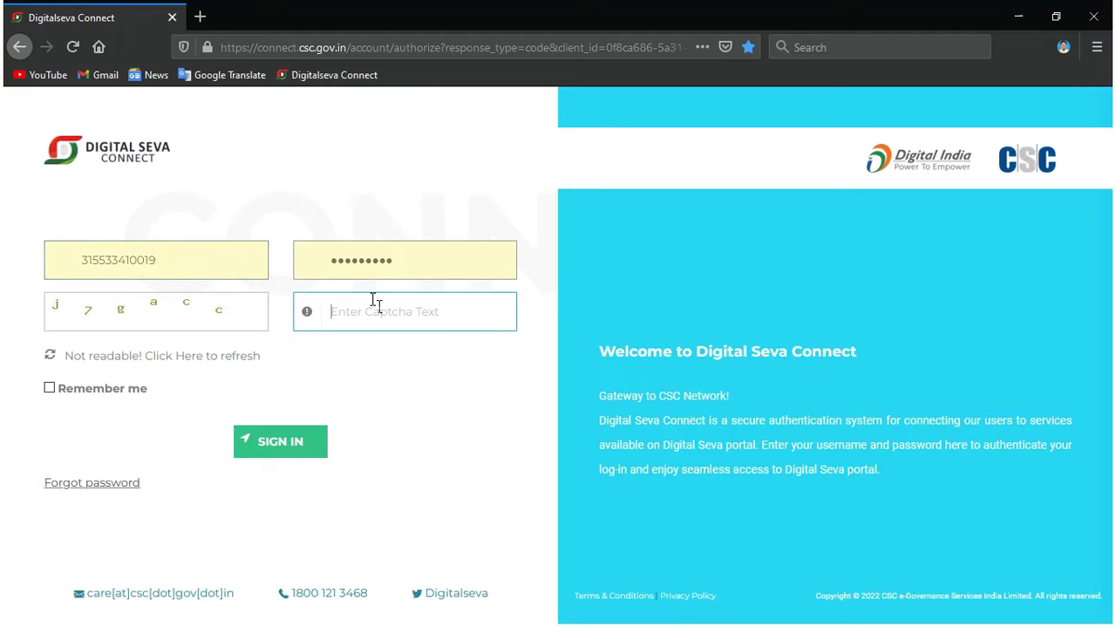
type("j7gacc")
left_click(301, 440)
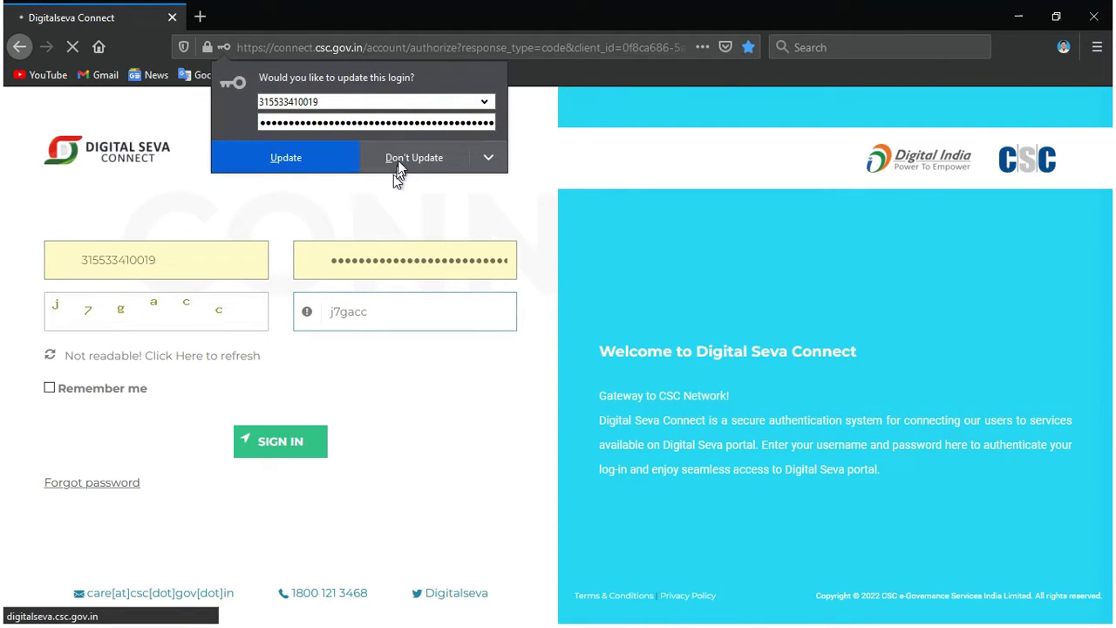
left_click(410, 152)
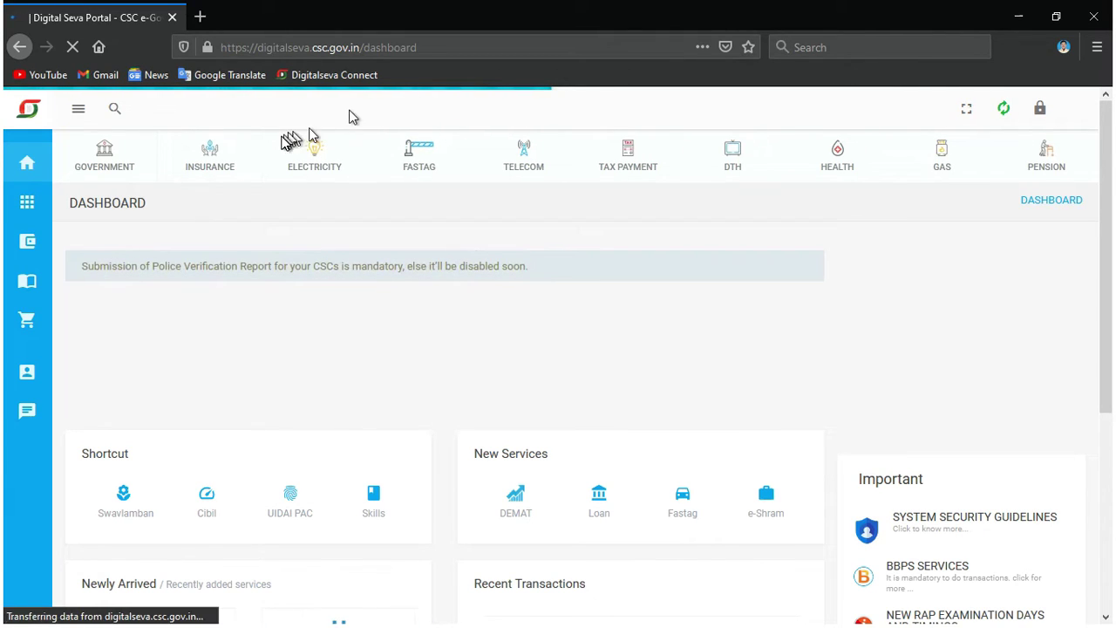
Search the portal for 'irctc' and open IRCTC - Reserve Ticketing Non AC.
left_click(111, 111)
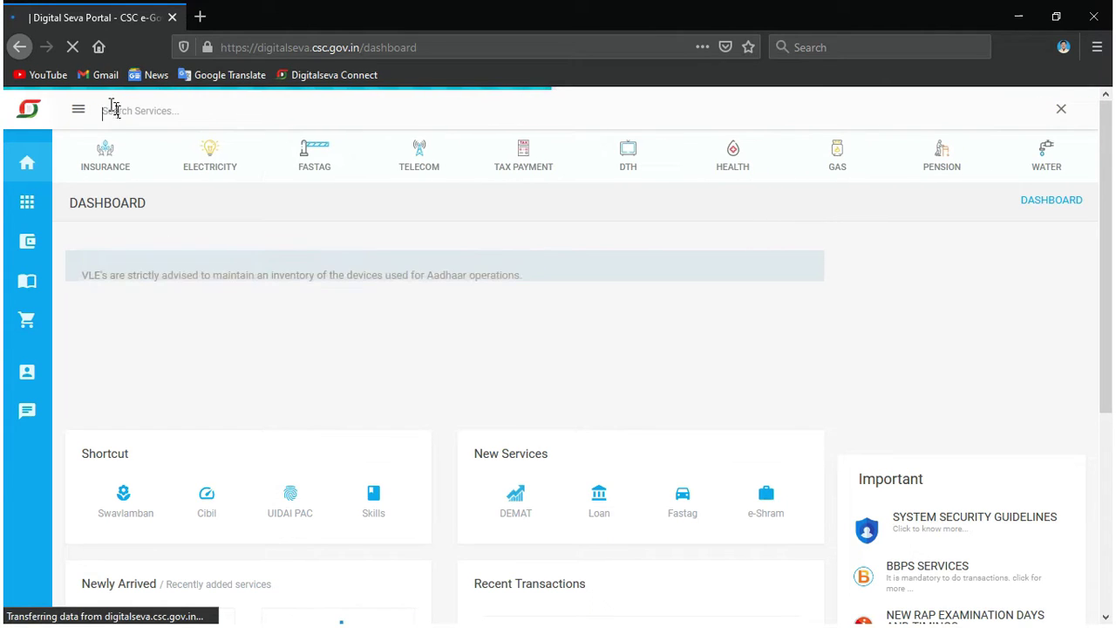
type("irctc")
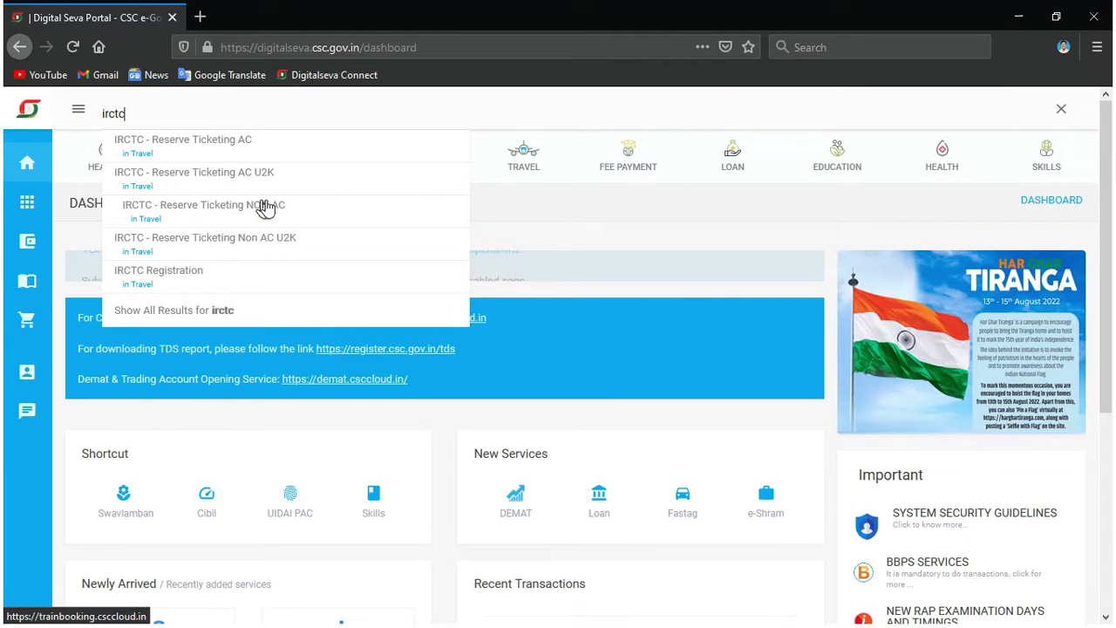
left_click(265, 208)
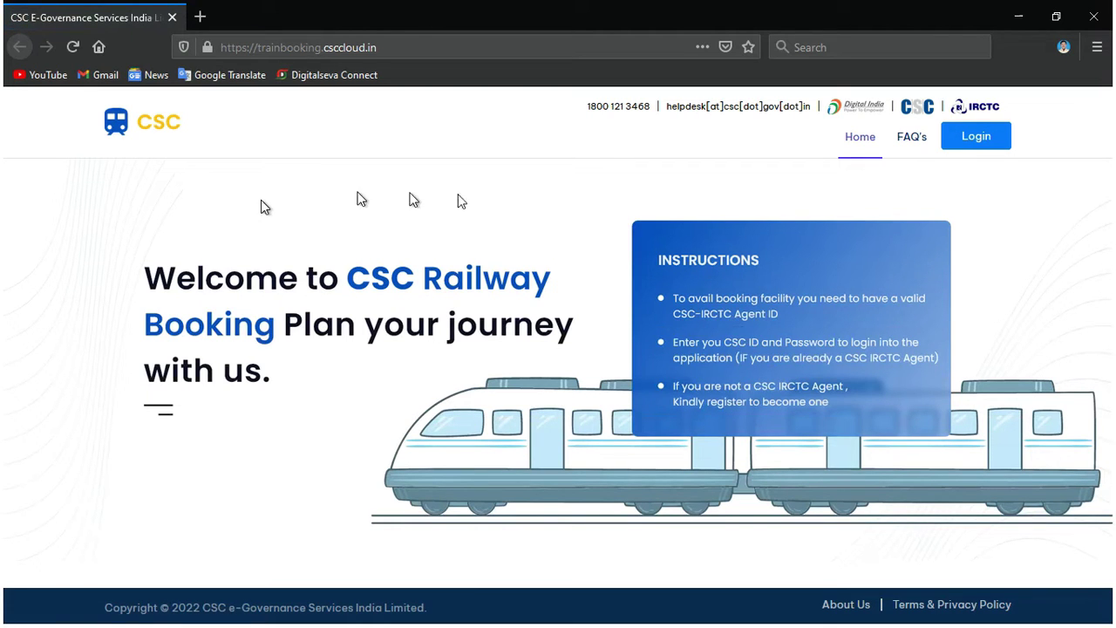
Log in to CSC Railway Booking after accepting the IRCTC rules and regulations.
left_click(975, 138)
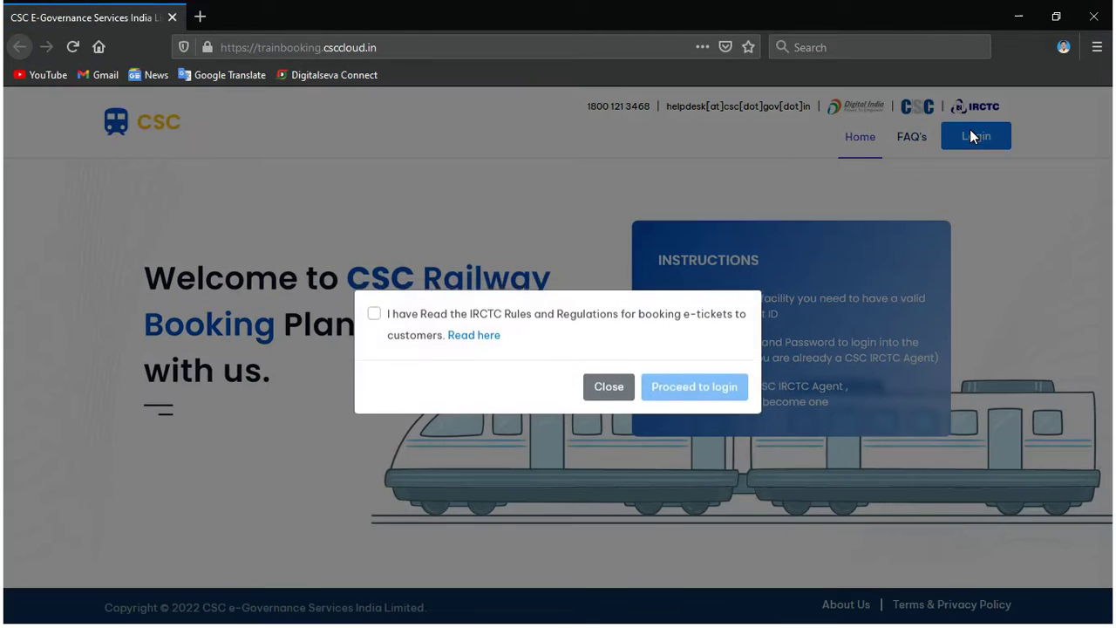
left_click(374, 317)
left_click(735, 401)
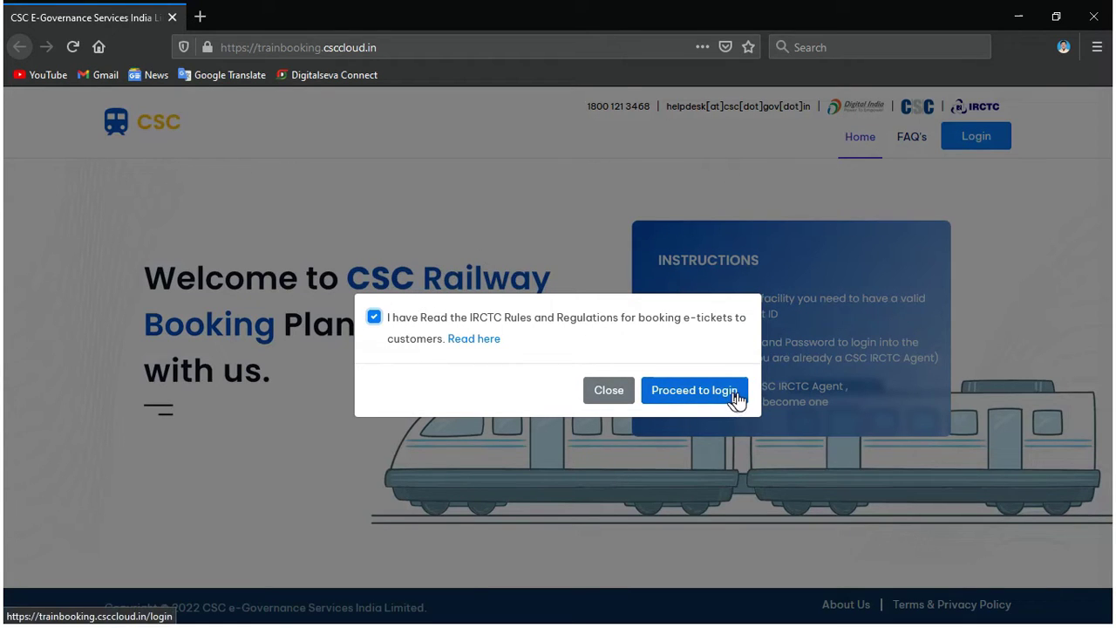
left_click(735, 400)
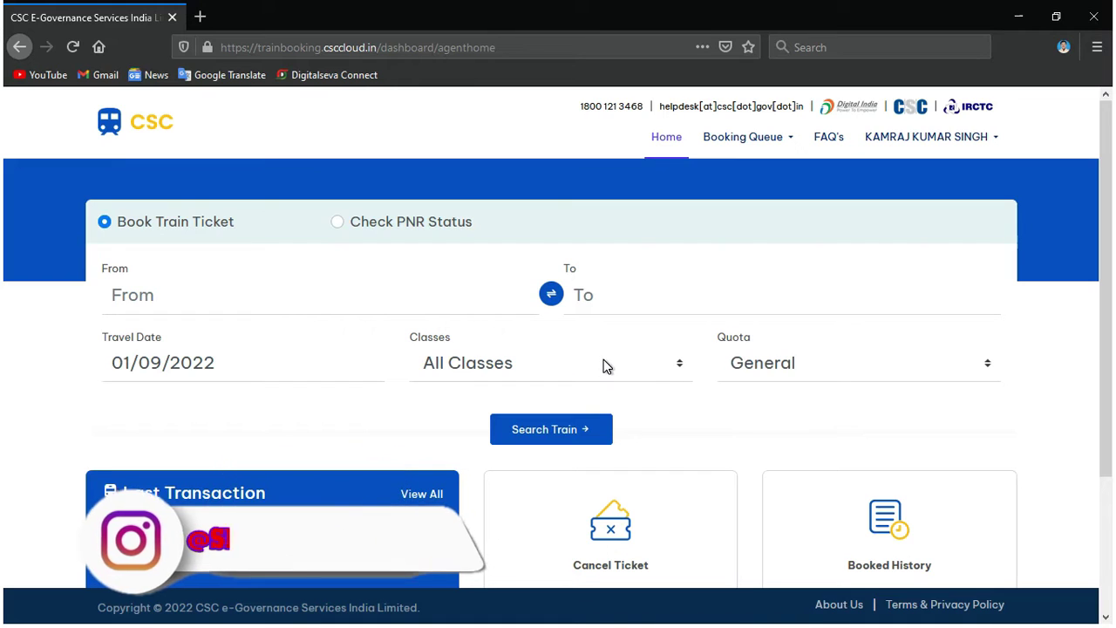
Set From to GAYA JN (GAYA) via 'gaya' and To to MUMBAI CENTRAL (MMCT) via 'mum'.
left_click(349, 297)
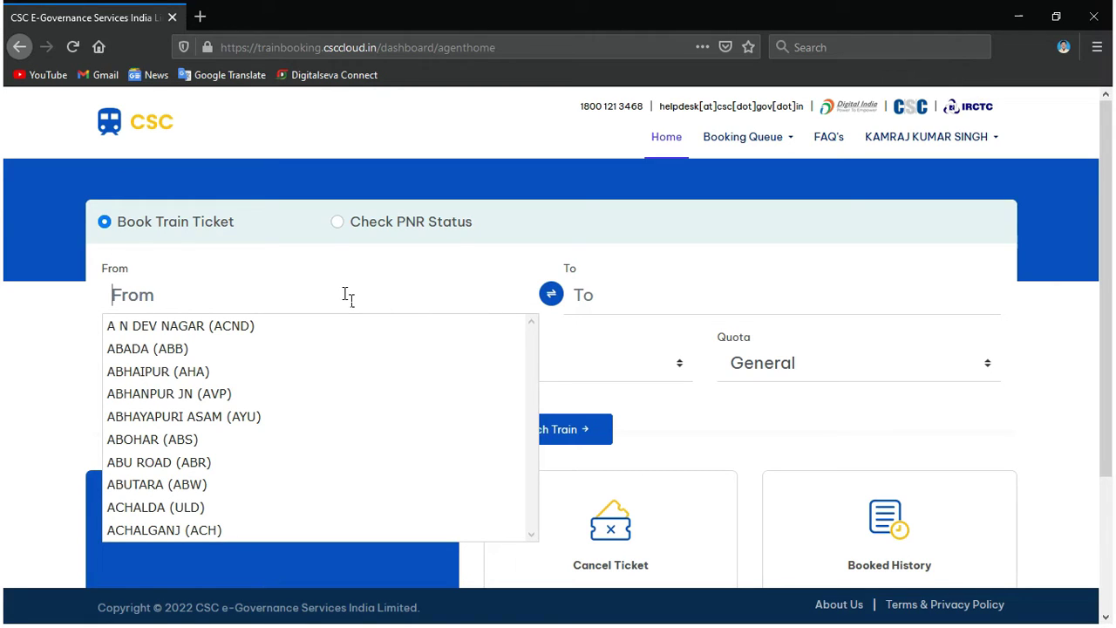
type("gaya")
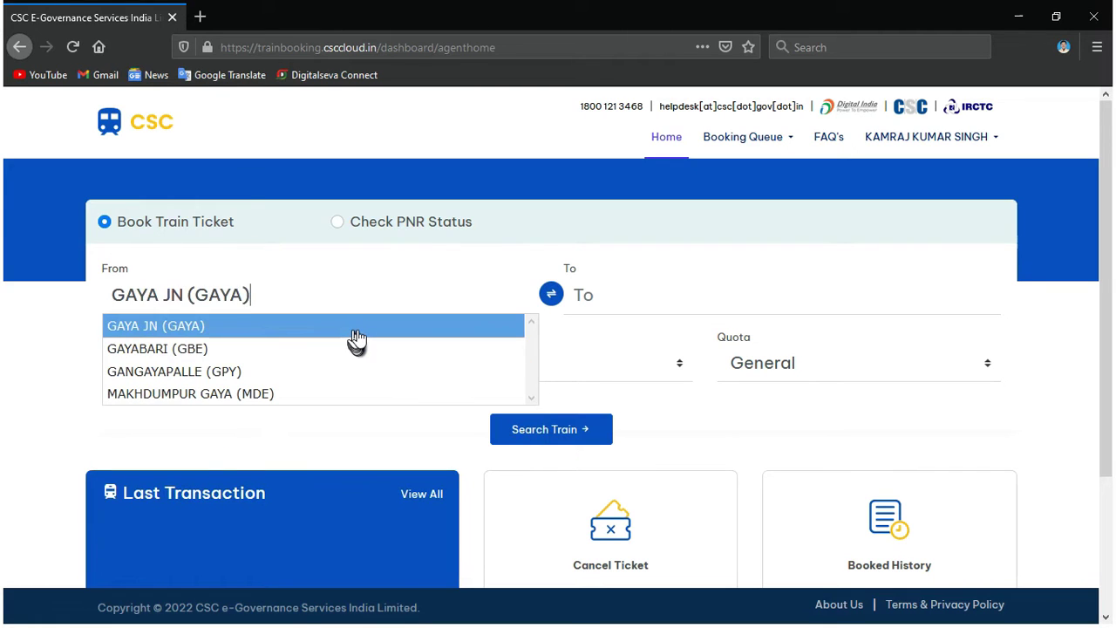
left_click(353, 328)
left_click(609, 305)
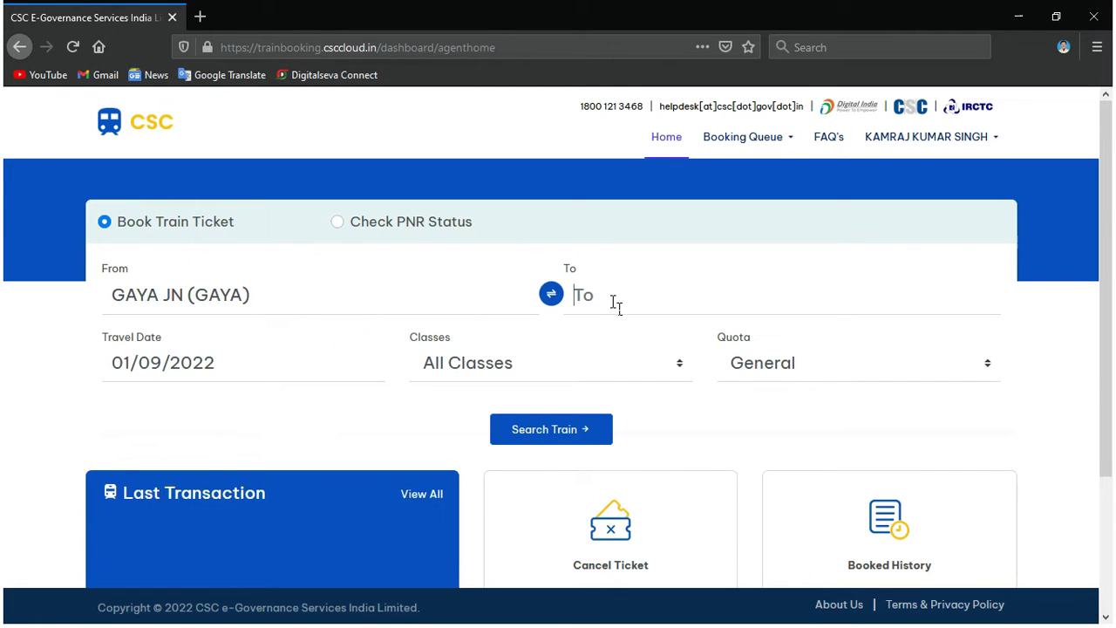
type("m")
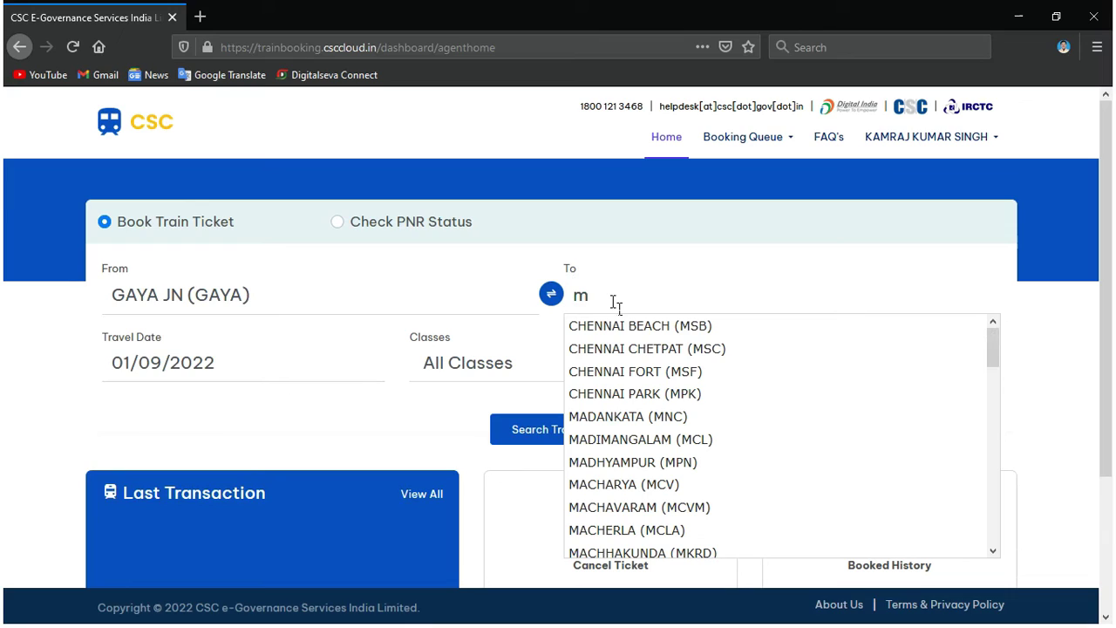
type("u")
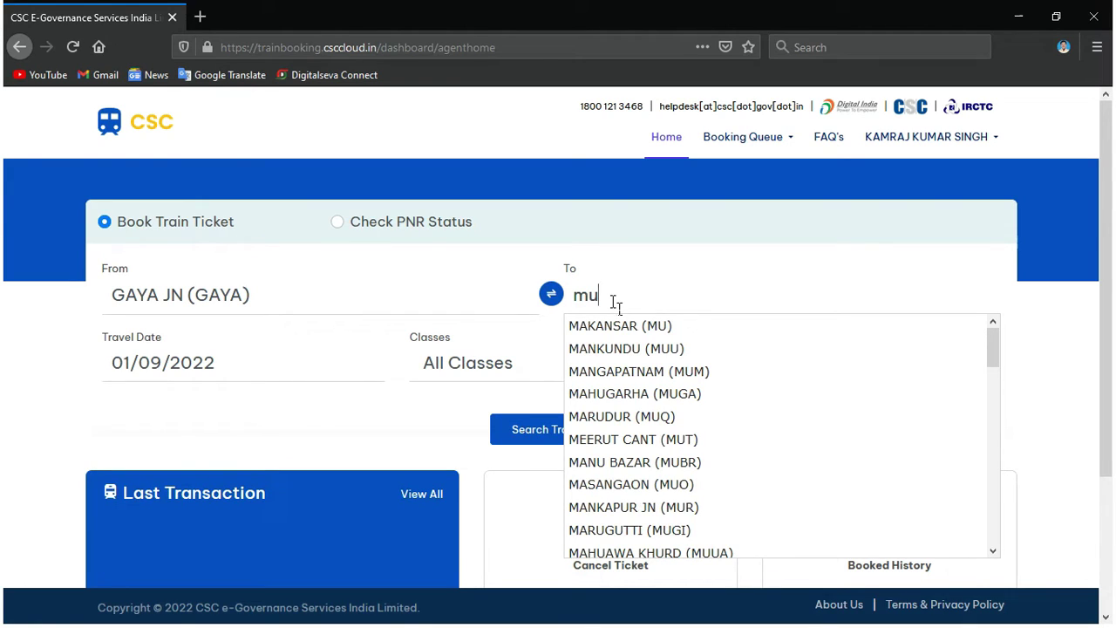
type("m")
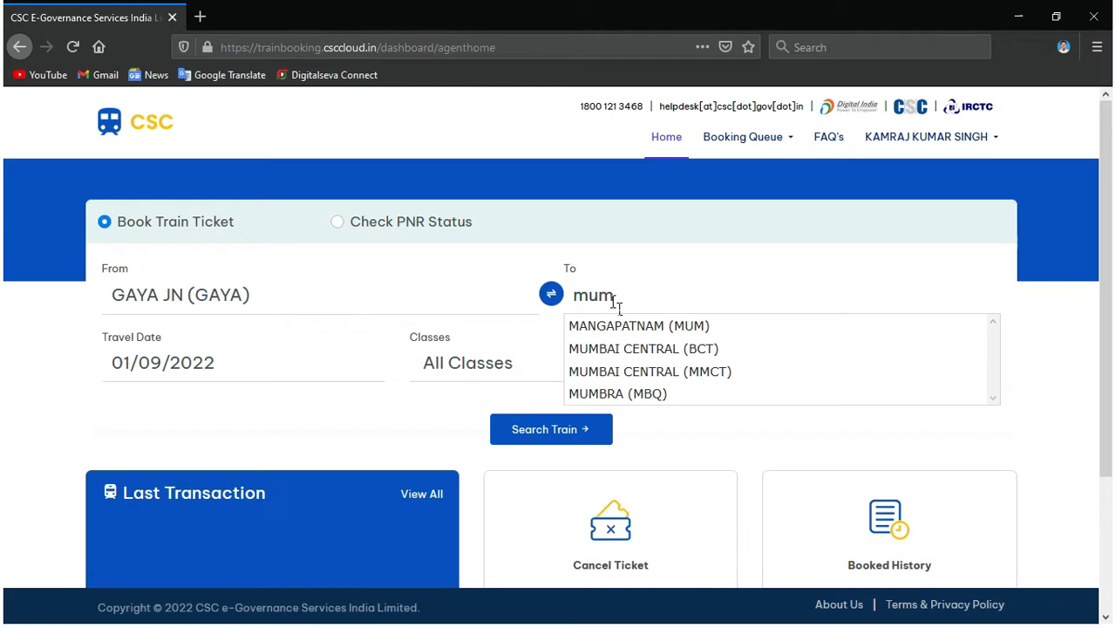
left_click(660, 370)
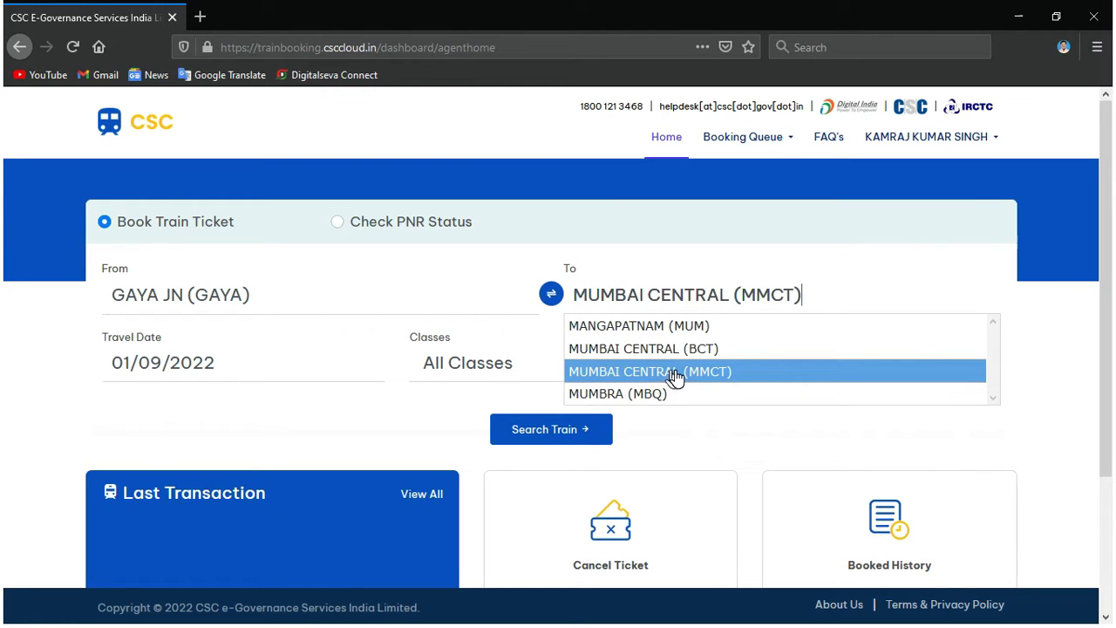
left_click(674, 373)
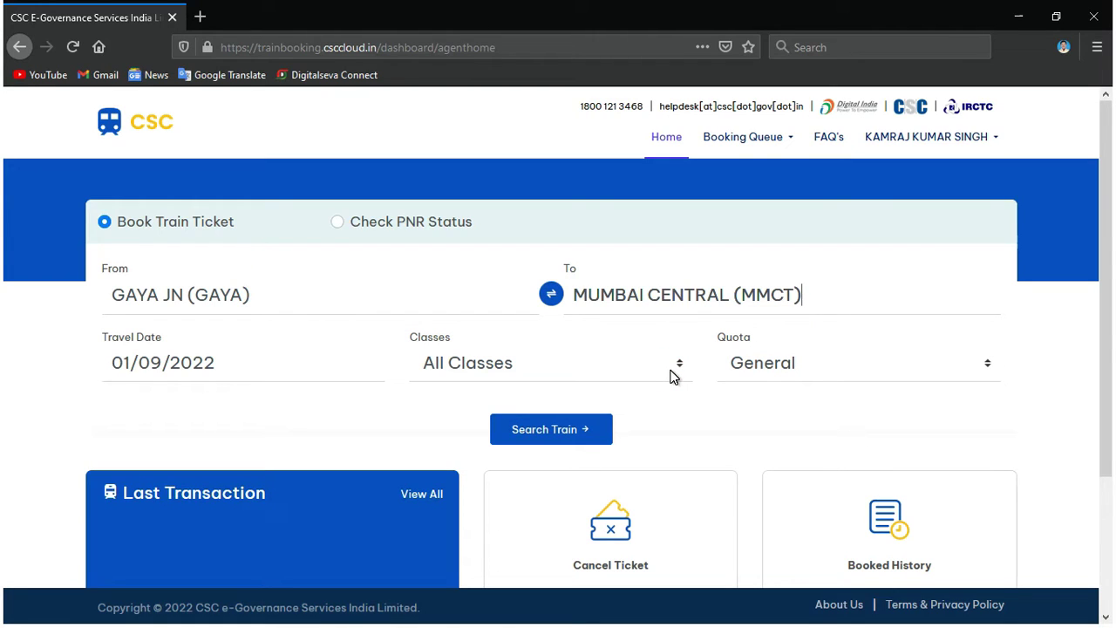
Choose date 15/09/2022, Sleeper Class (SL) and Tatkal quota, then search trains.
left_click(296, 367)
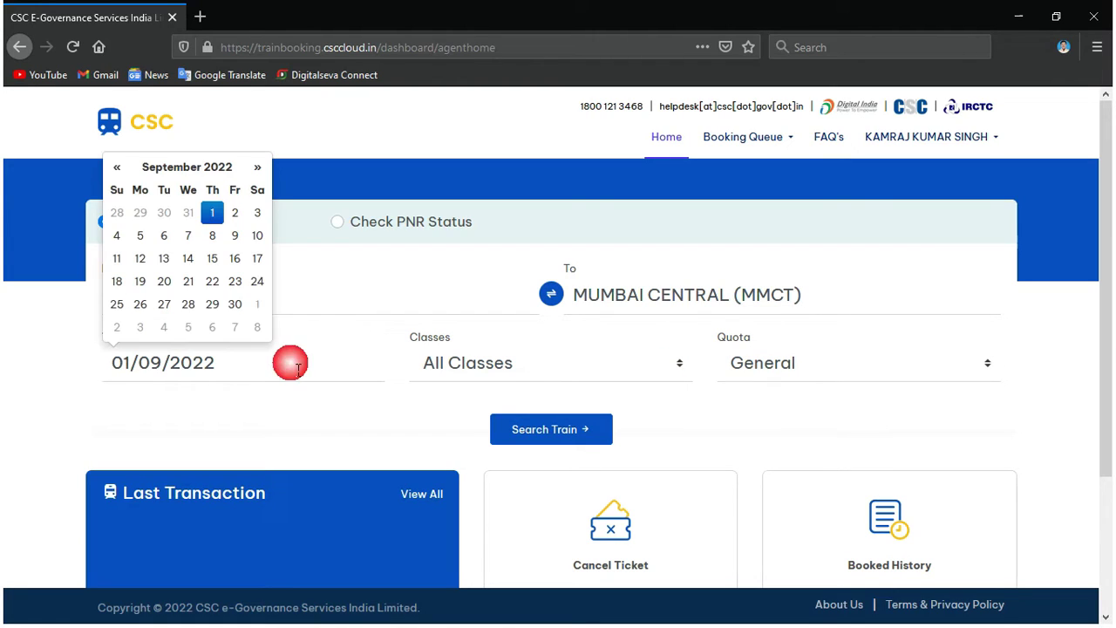
left_click(220, 264)
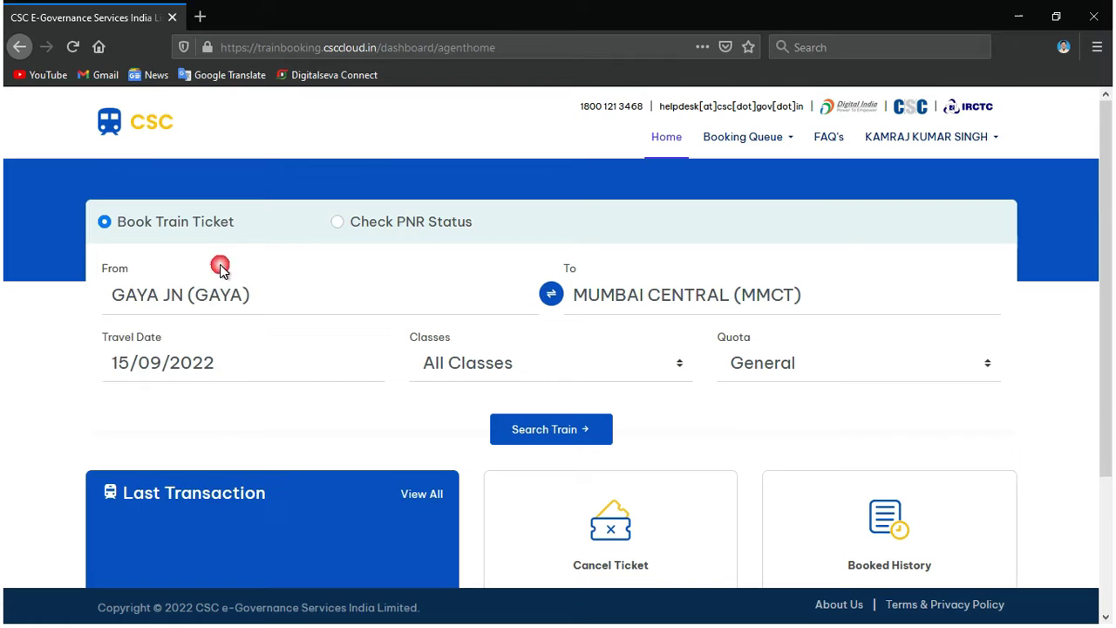
left_click(498, 371)
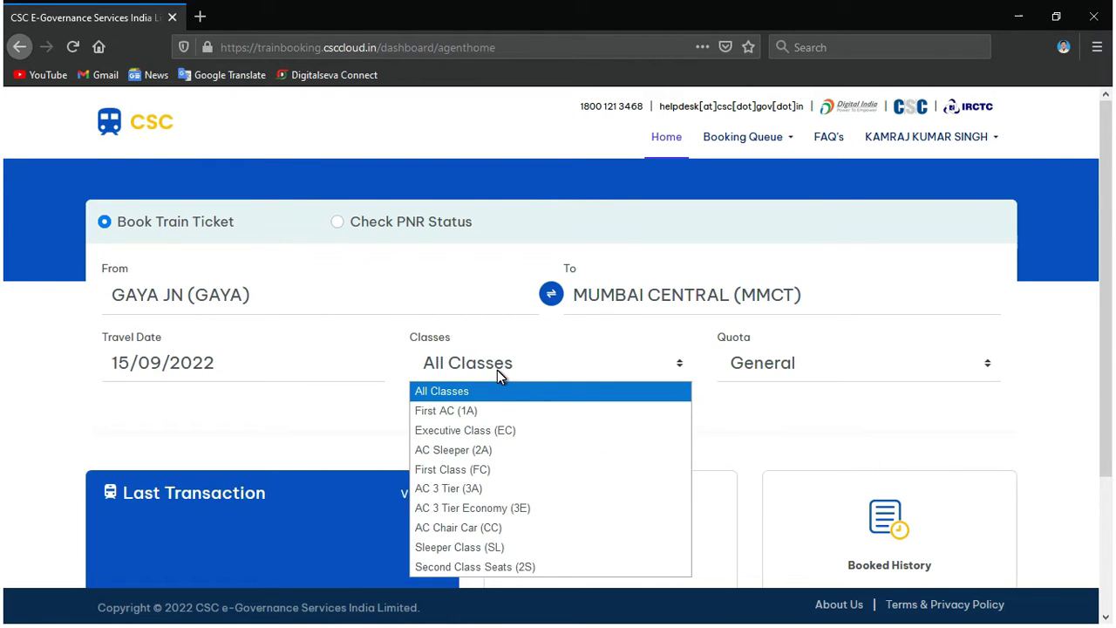
left_click(510, 547)
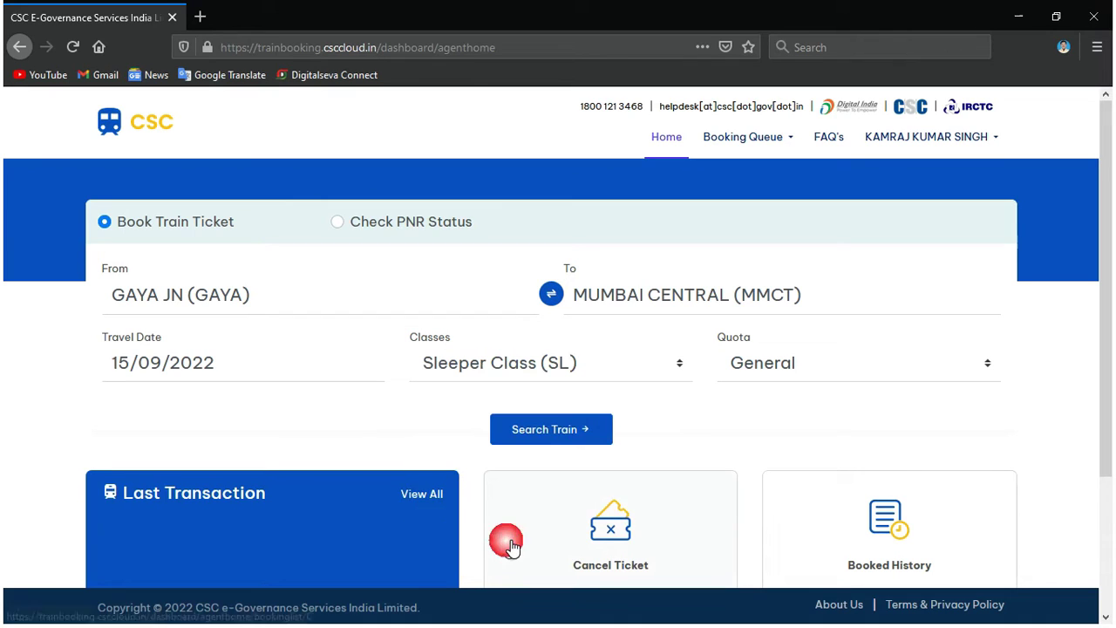
left_click(893, 374)
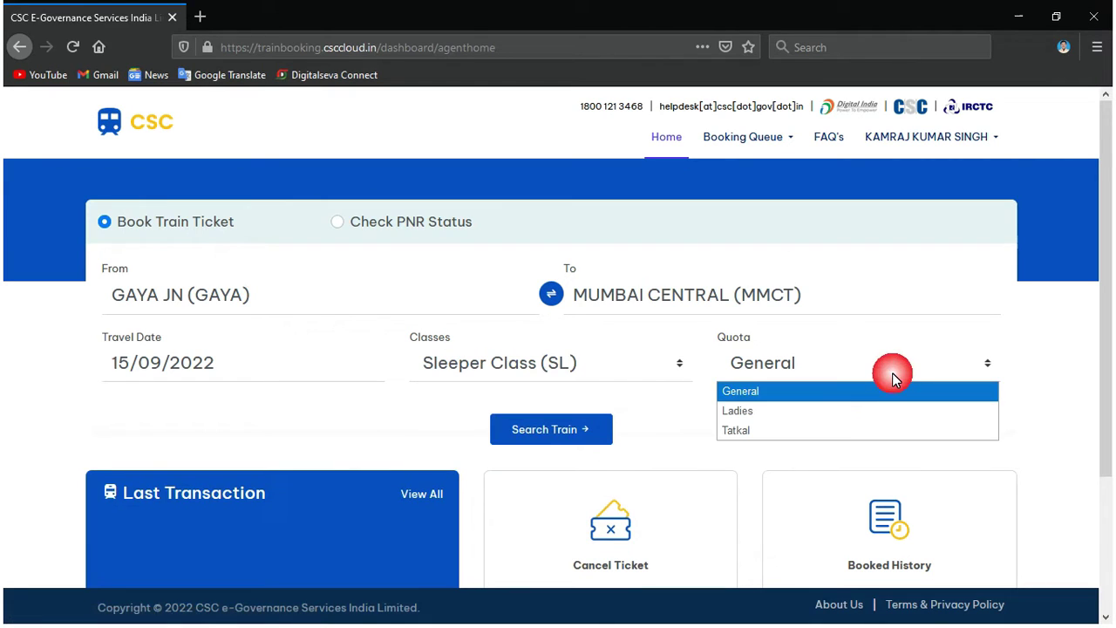
left_click(891, 431)
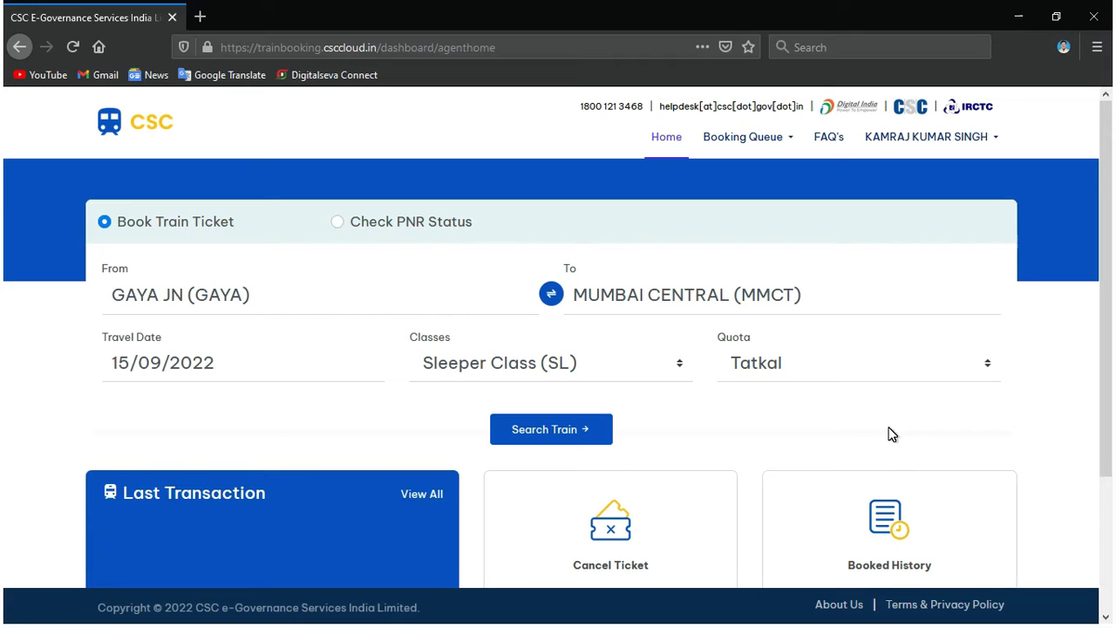
left_click_drag(1111, 268, 1109, 338)
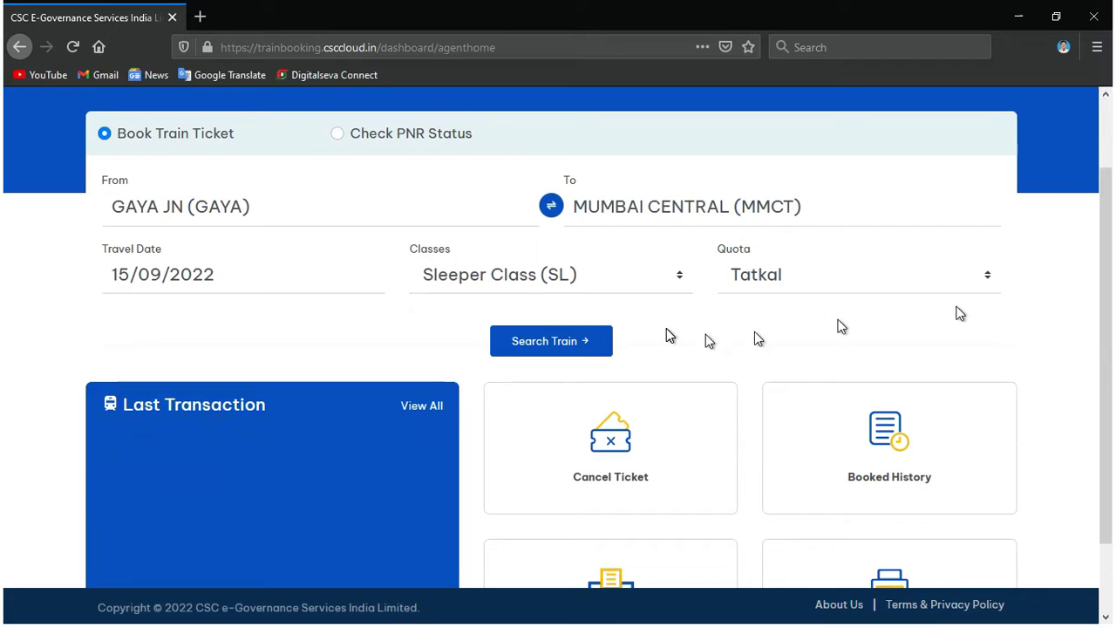
left_click(604, 344)
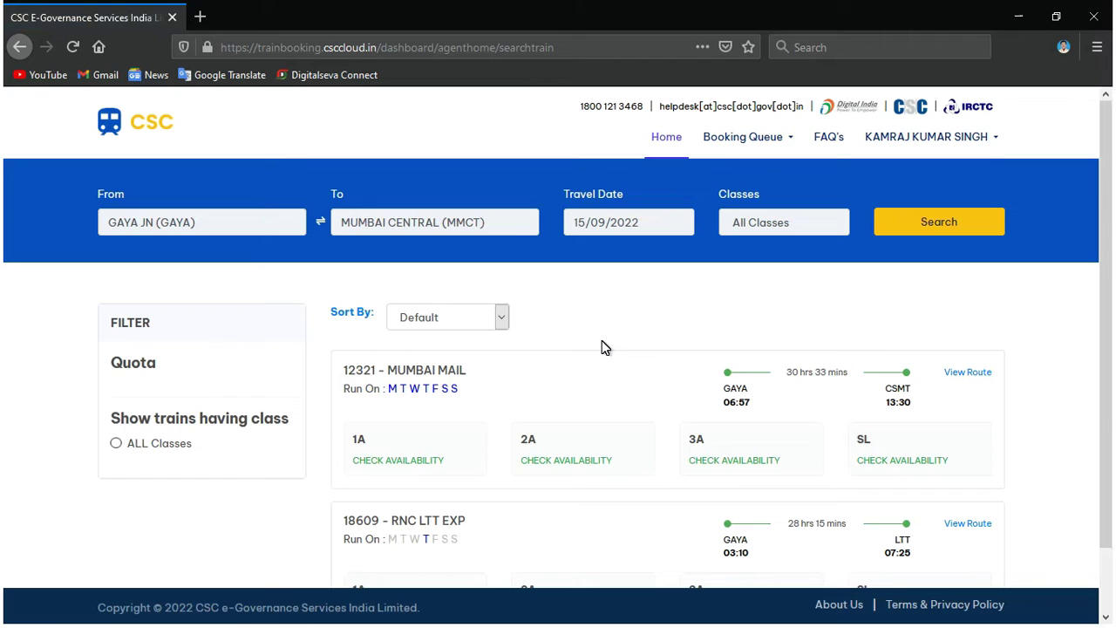
Re-run the results search to apply Sleeper Class with Tatkal quota.
left_click(891, 223)
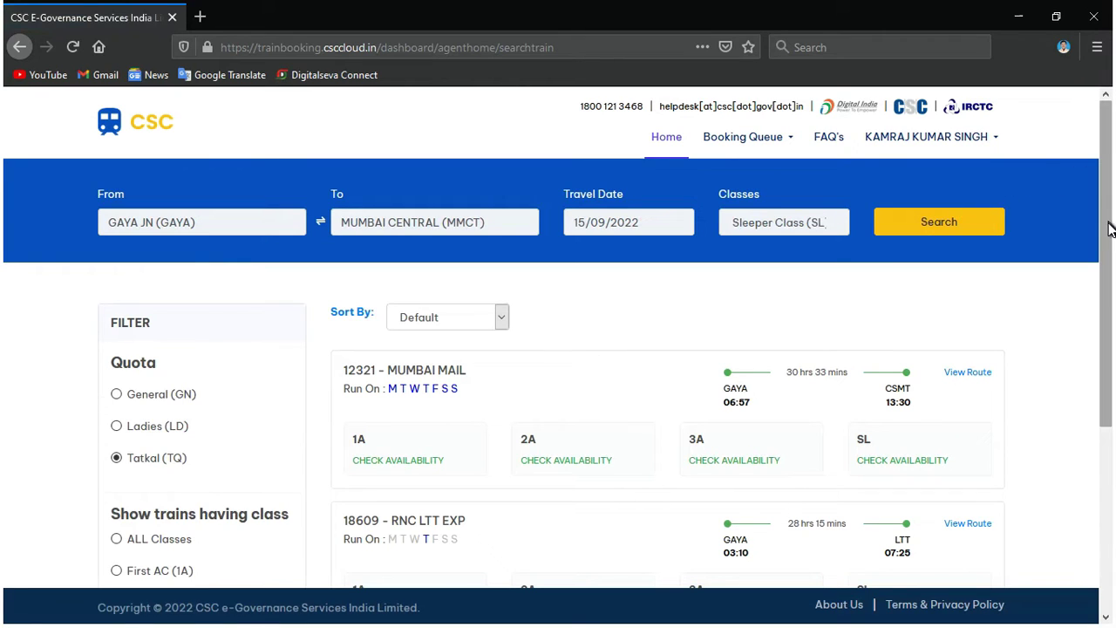
mouse_move(1111, 227)
left_mouse_down()
mouse_move(1076, 481)
mouse_move(1095, 237)
left_mouse_up()
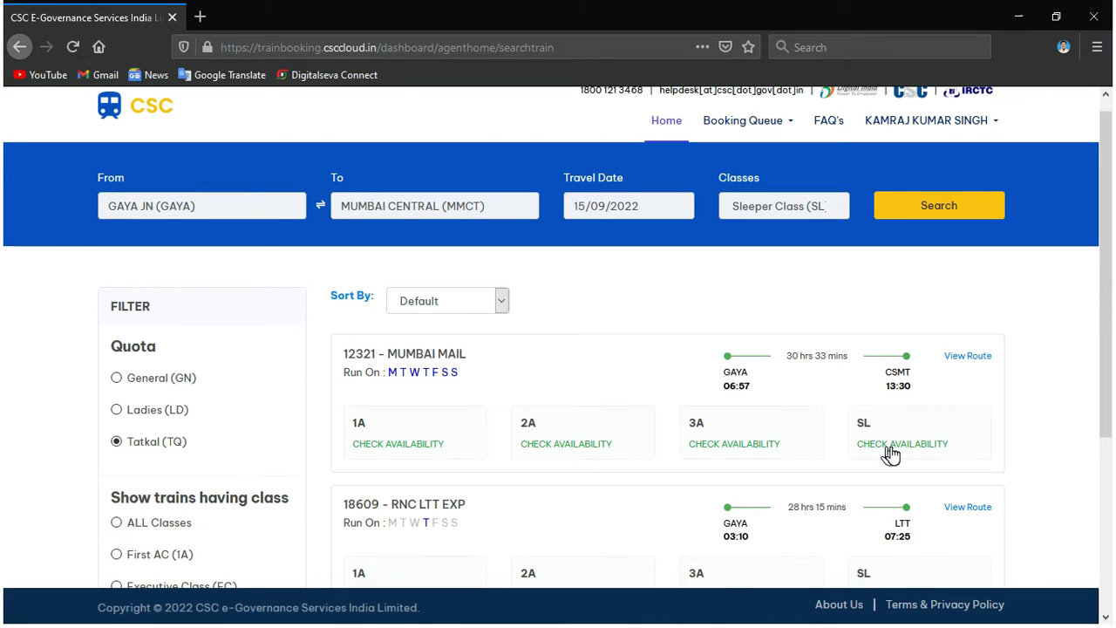
Check Mumbai Mail's SL availability, dismiss the no-availability notice, and pick 1A on 15-9-2022.
left_click(888, 446)
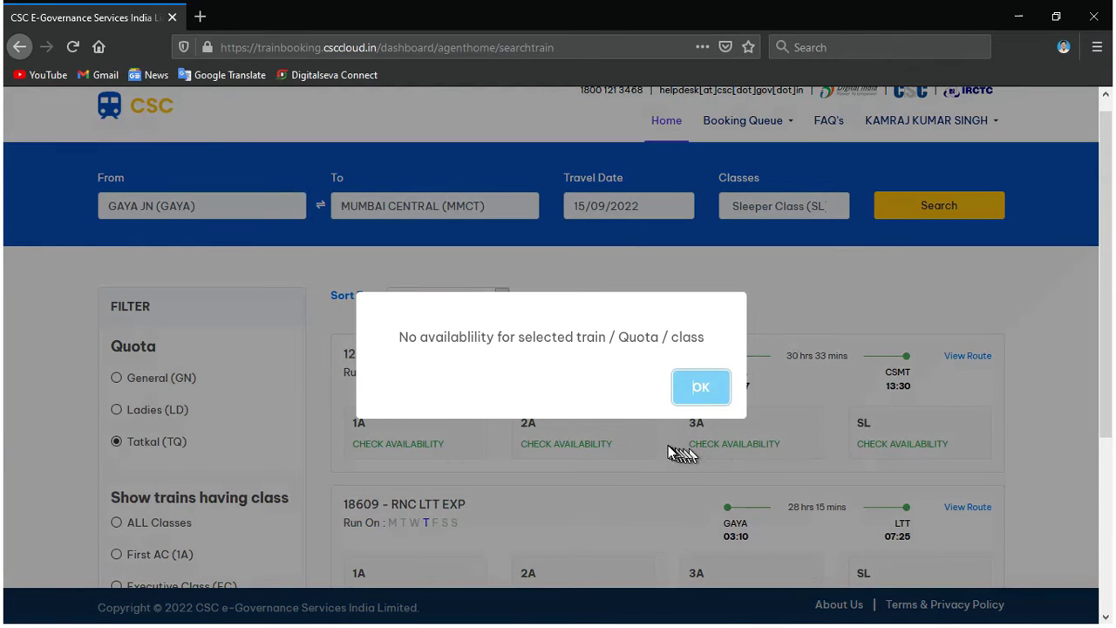
left_click(712, 392)
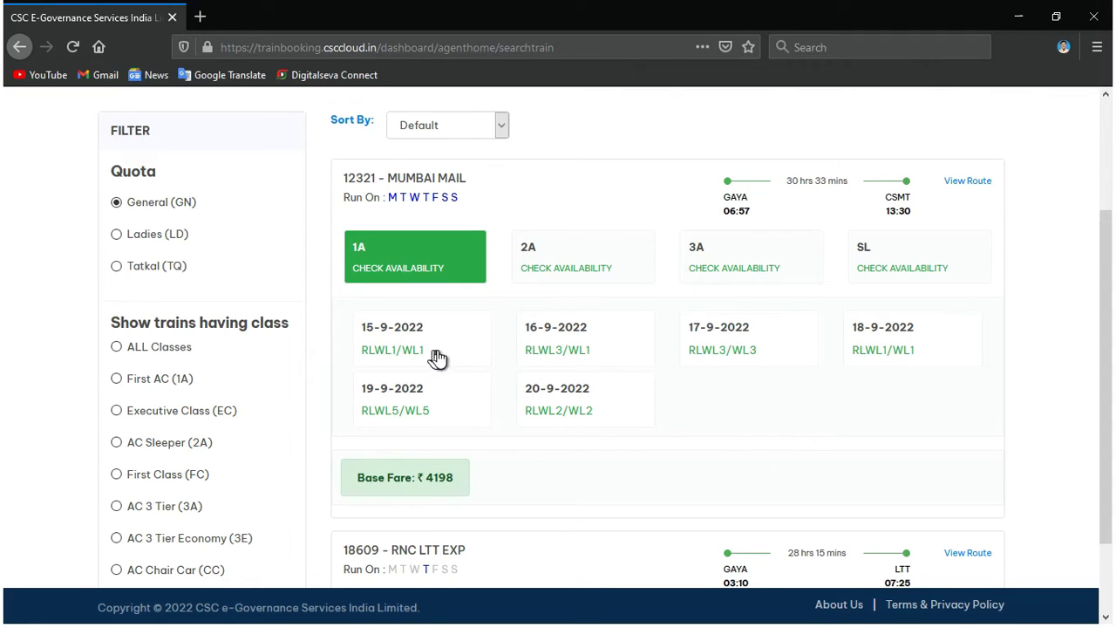
left_click(386, 342)
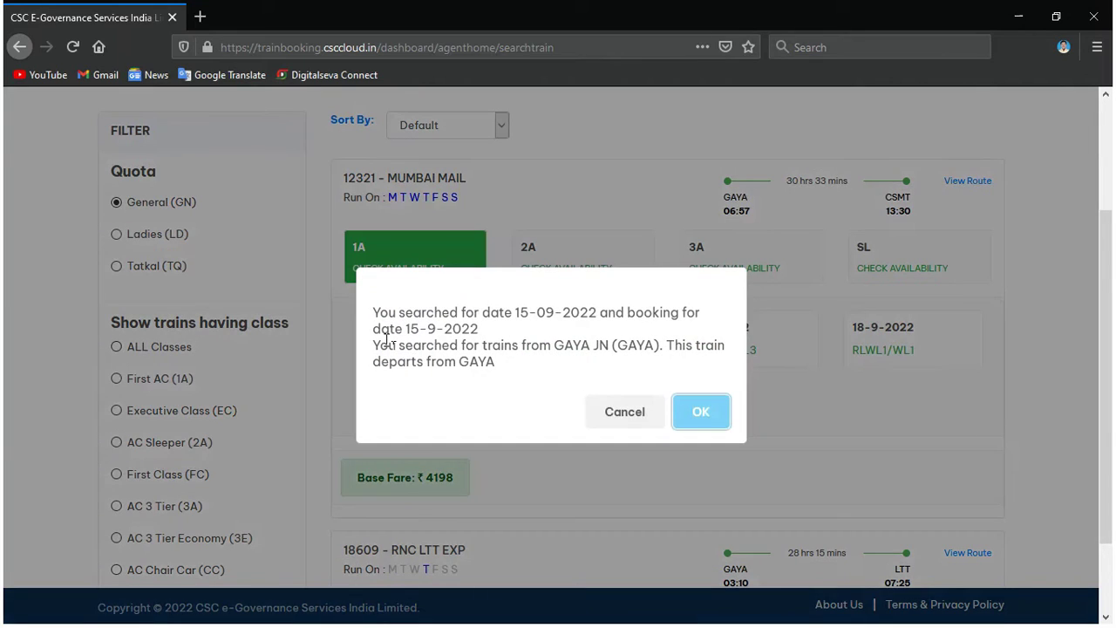
Confirm the 15-9-2022 1A booking and keep Berth Preference at No Preference.
left_click(717, 427)
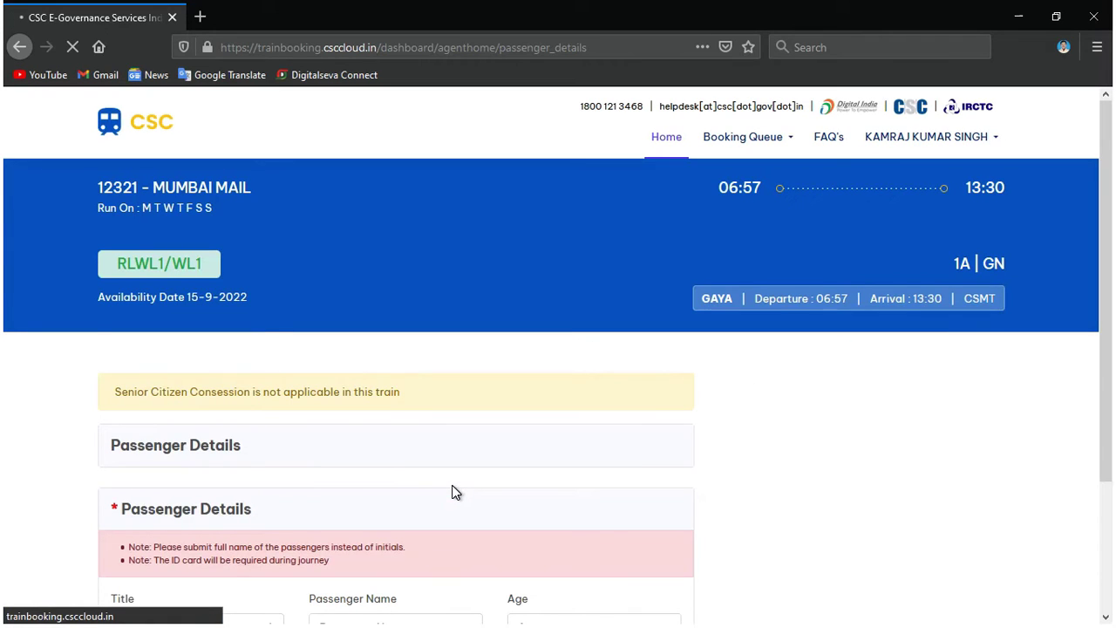
left_click_drag(1109, 127, 1108, 187)
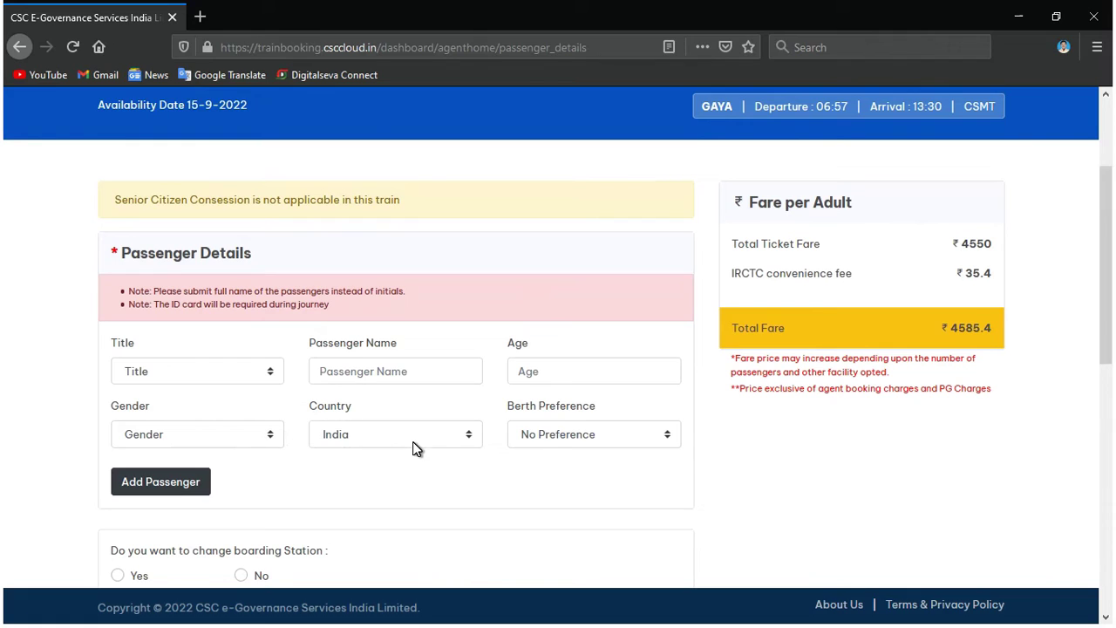
left_click(564, 436)
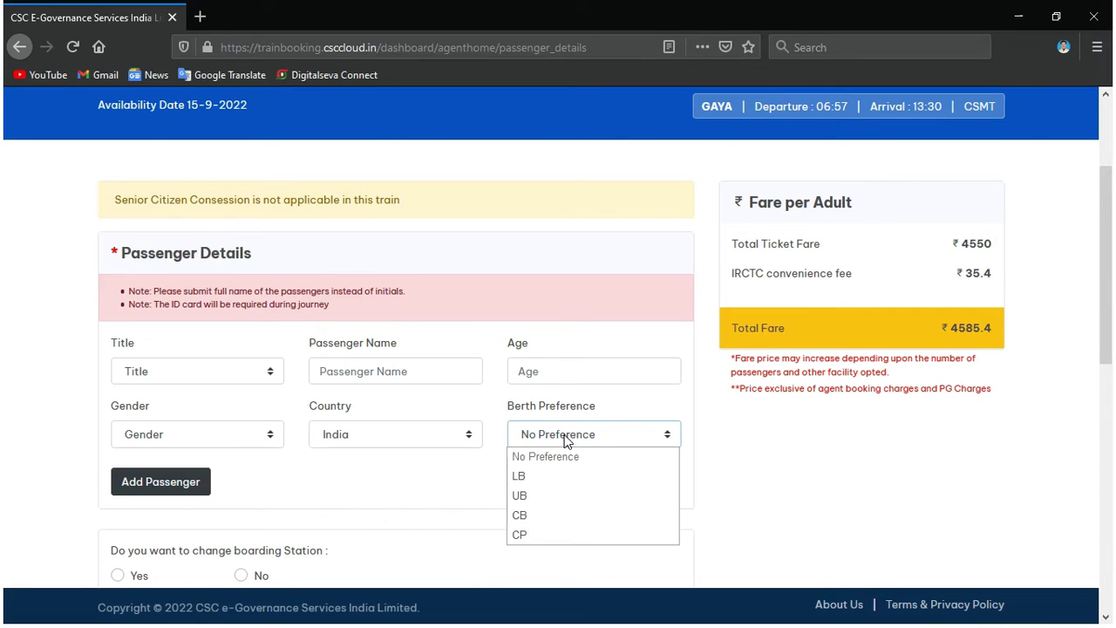
left_click(811, 474)
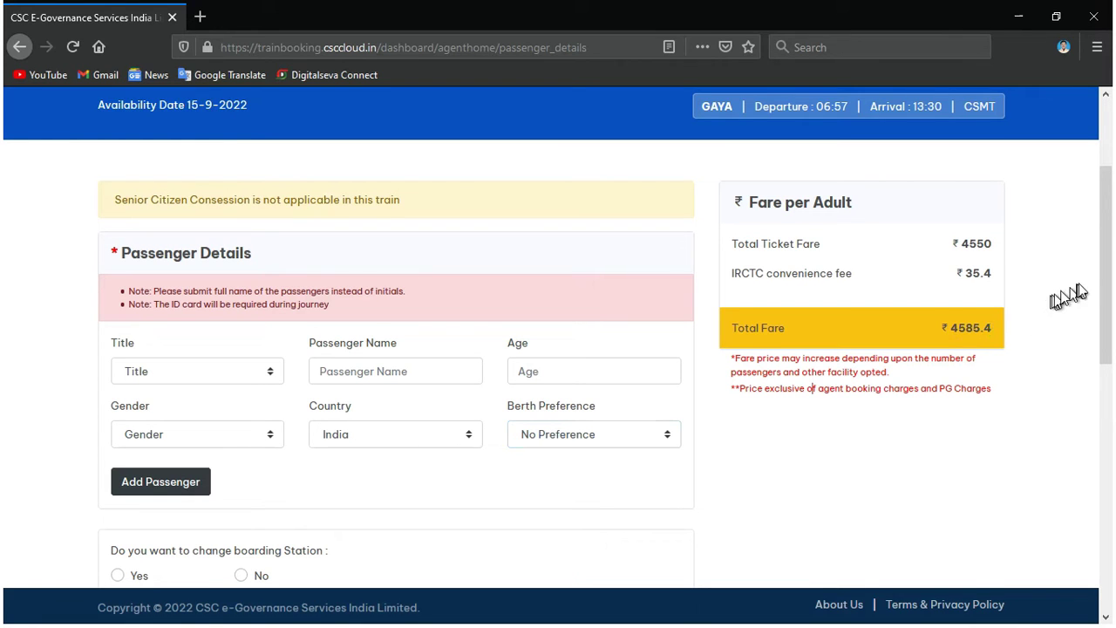
Scroll the passenger details page down to the Travel Insurance section.
left_click_drag(1106, 270, 1112, 334)
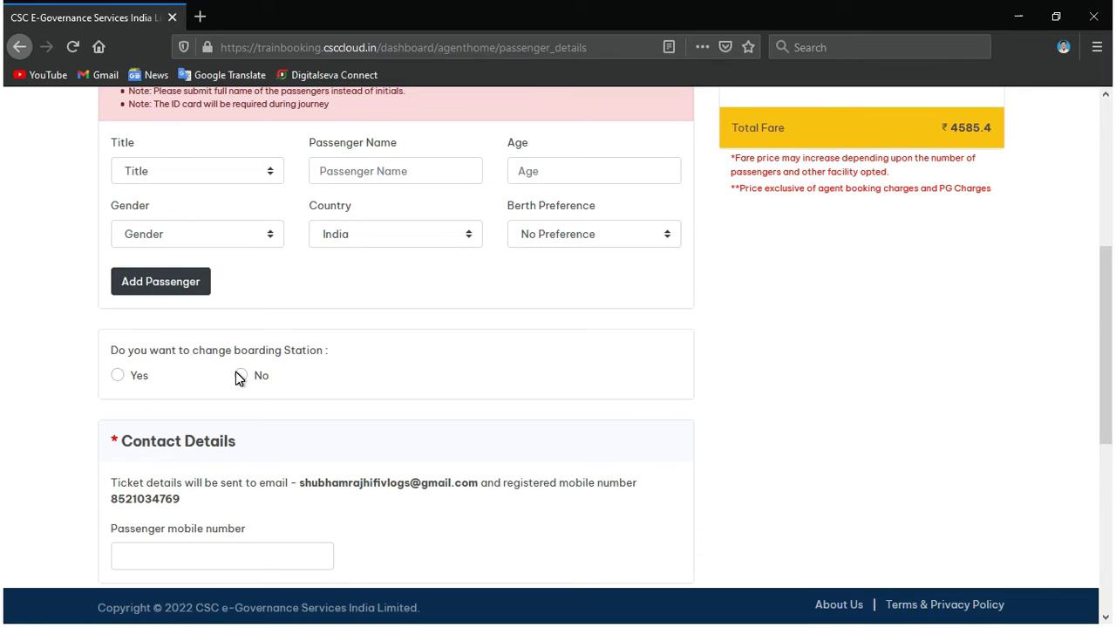
left_click_drag(1110, 279, 1106, 358)
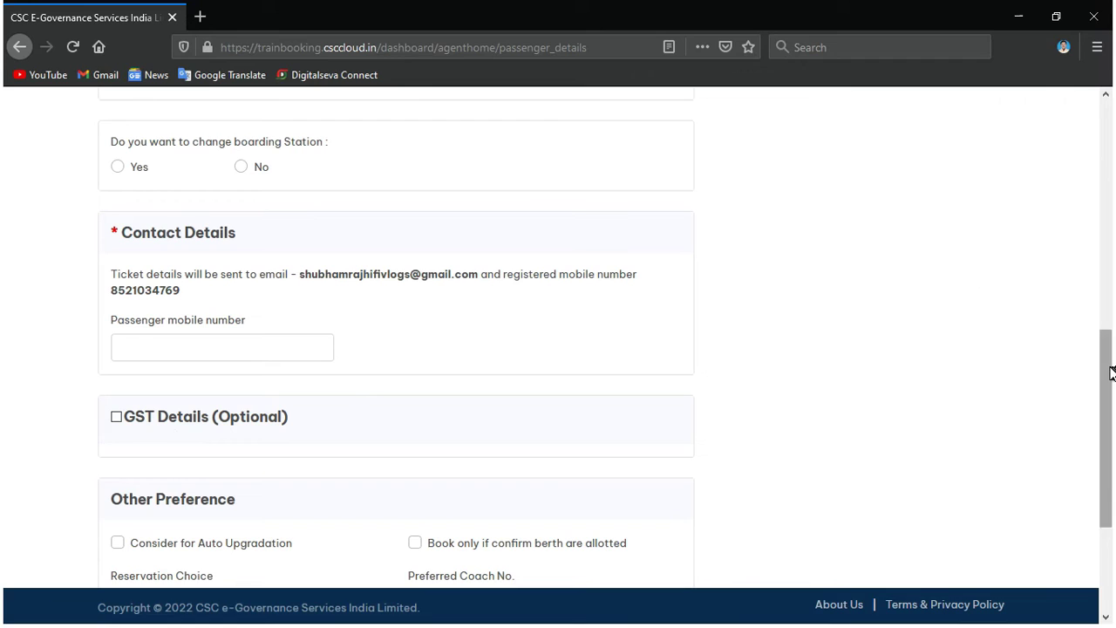
left_click_drag(1109, 373, 1108, 447)
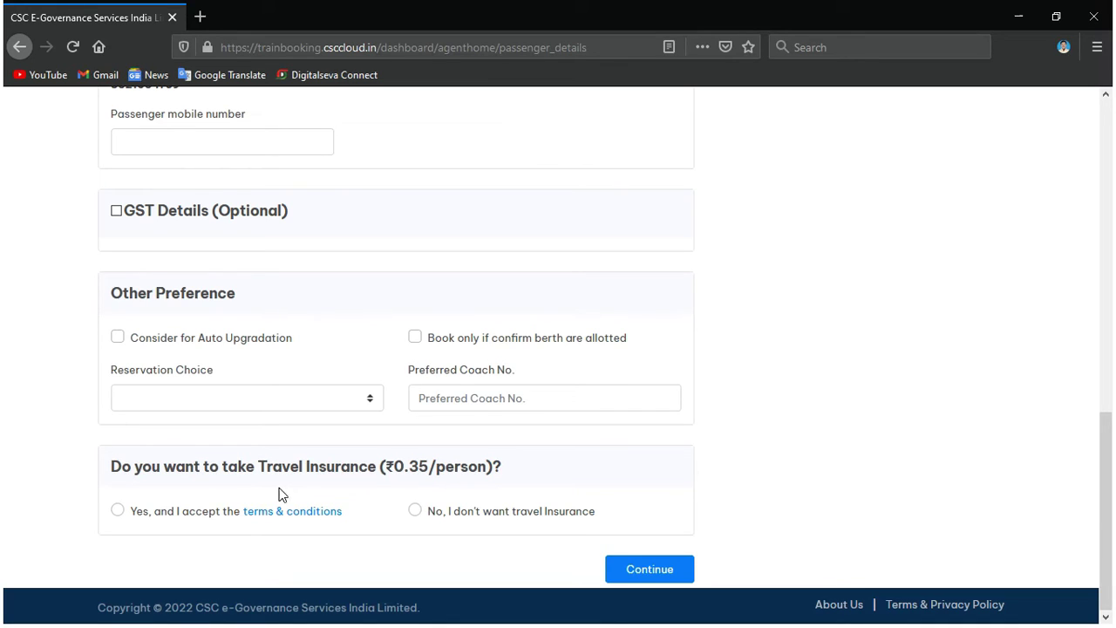
Decline travel insurance and set the passenger title to Mr.
left_click(471, 516)
left_click_drag(1111, 458, 1111, 223)
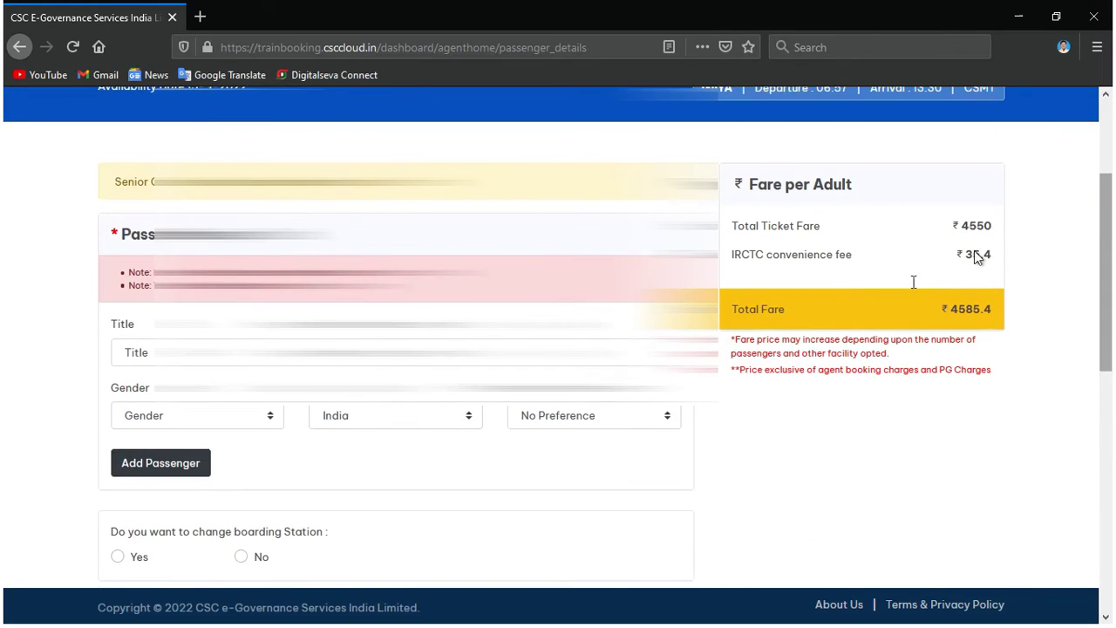
left_click(148, 353)
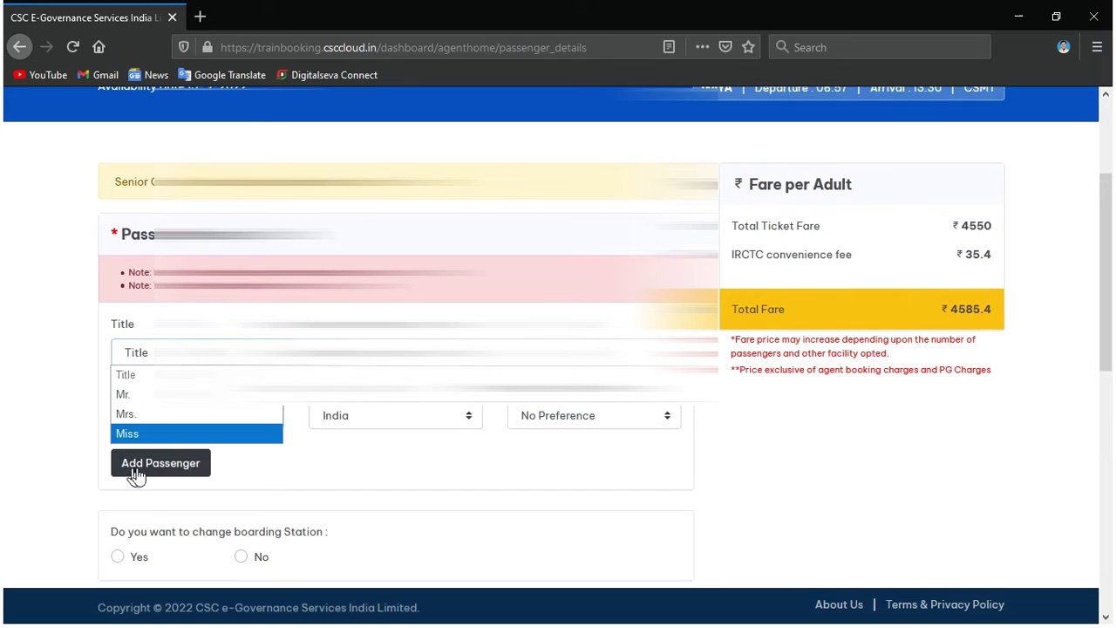
left_click(154, 393)
scroll(349, 453, "down", 10)
left_click(558, 513)
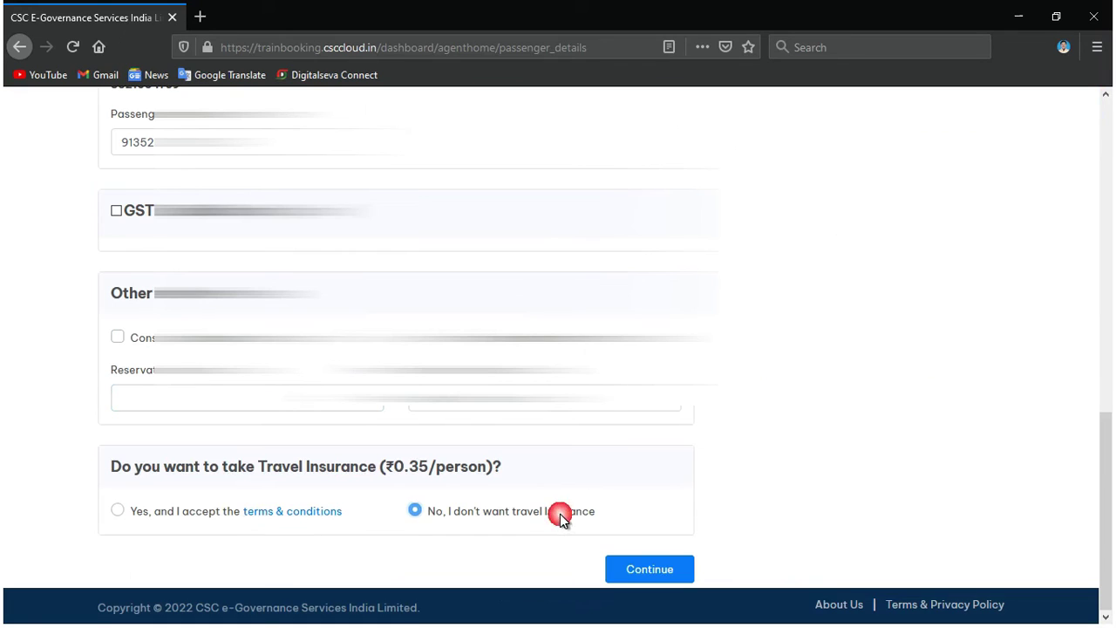
Submit the form and add the 20-year-old male Indian passenger, total fare ₹2380.4.
left_click(656, 569)
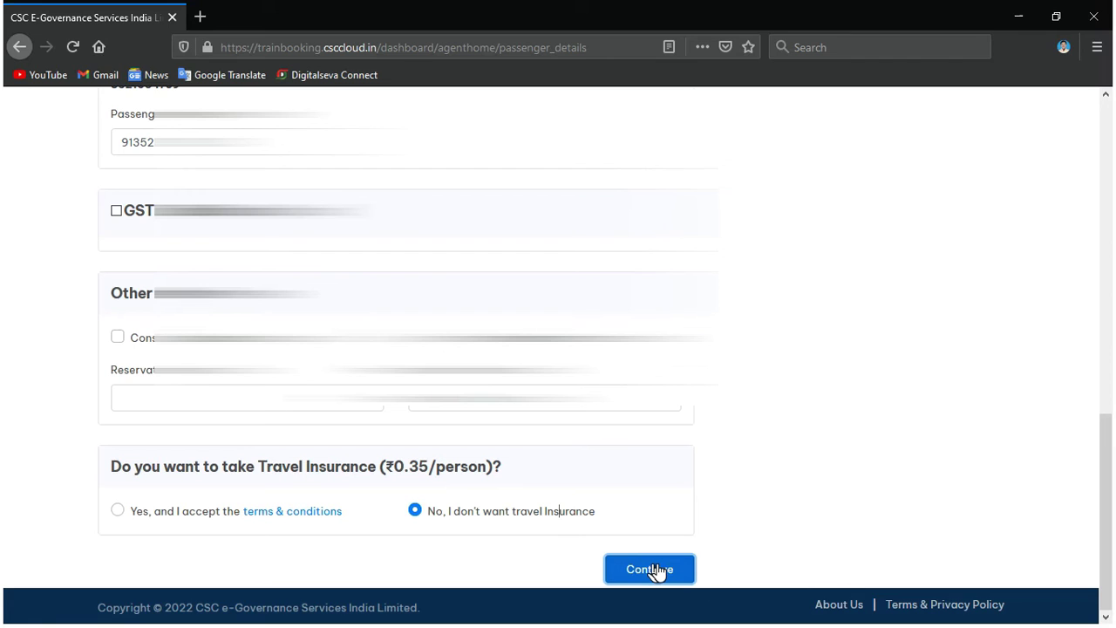
left_click_drag(1103, 474, 1104, 523)
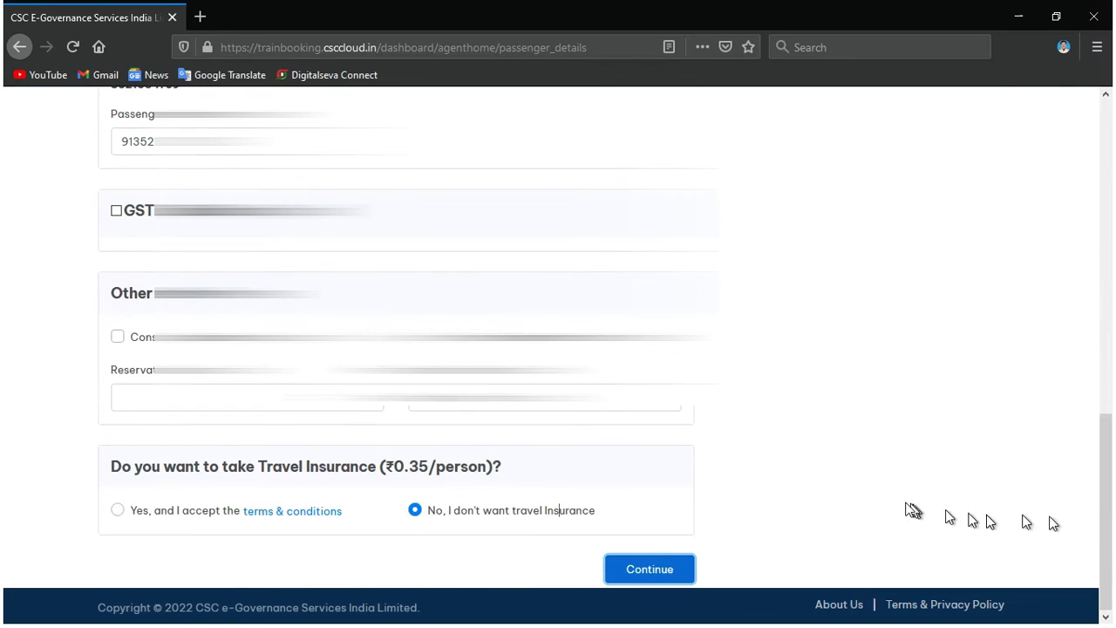
left_click(685, 564)
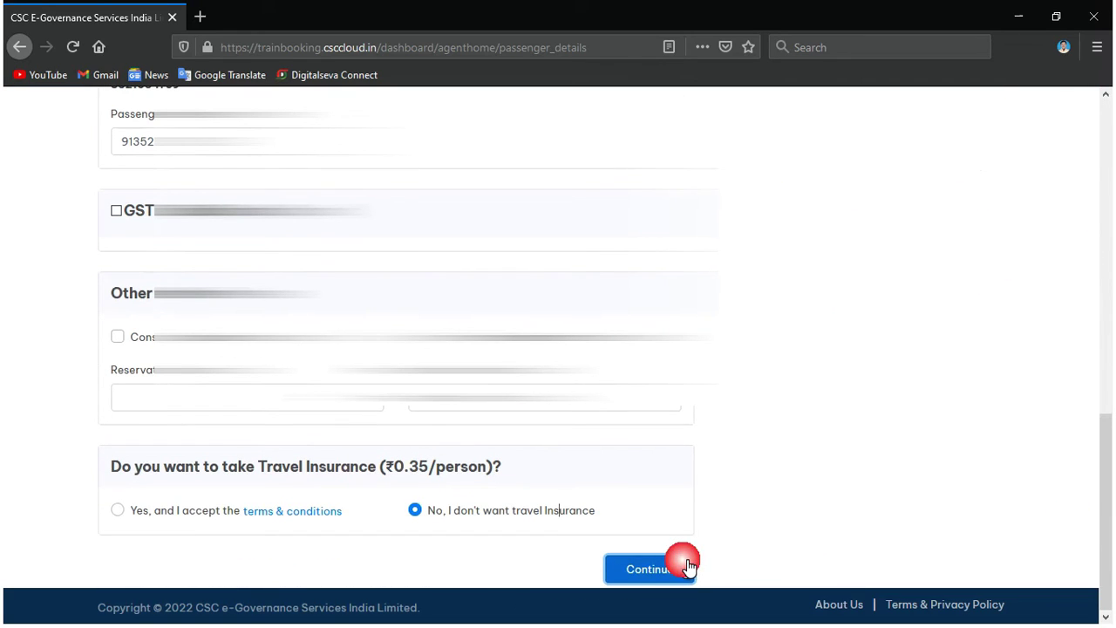
left_click(645, 571)
left_click_drag(1111, 423, 1103, 261)
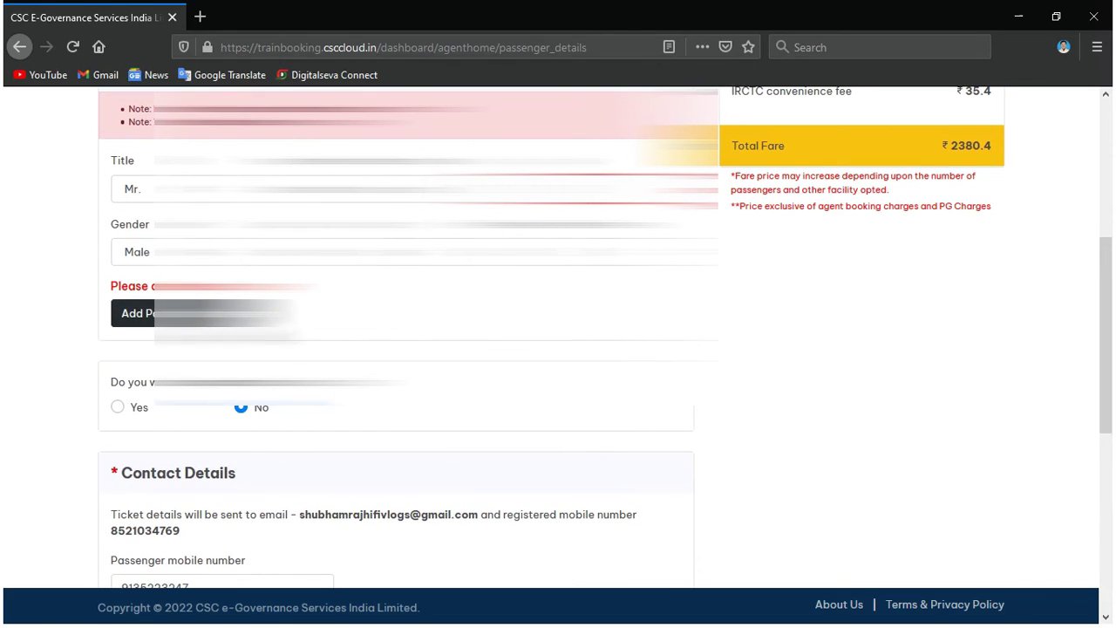
left_click(133, 313)
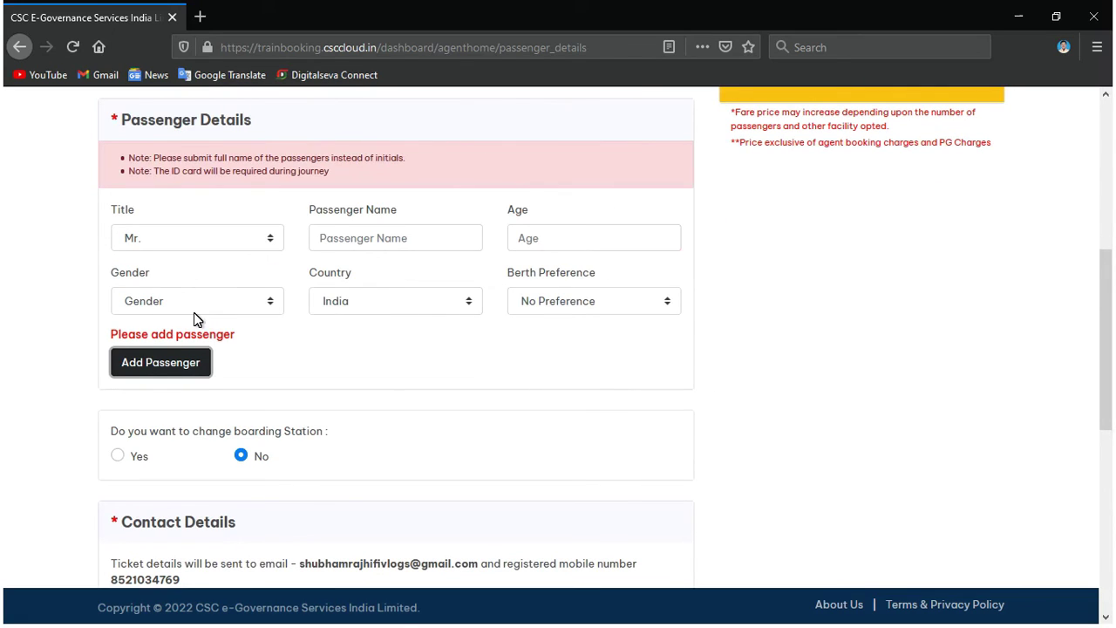
left_click_drag(1106, 313, 1111, 261)
scroll(558, 510, "down", 10)
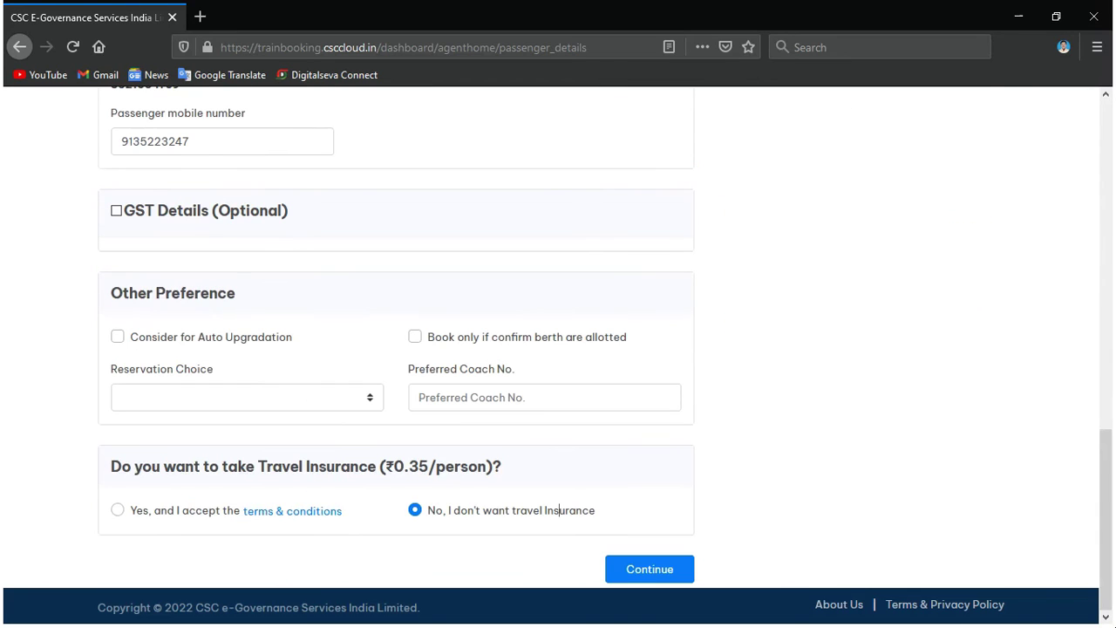
Continue to the 18609 RNC LTT EXP 2A summary (GNWL11/WL7) and pay ₹2701.75.
left_click(628, 568)
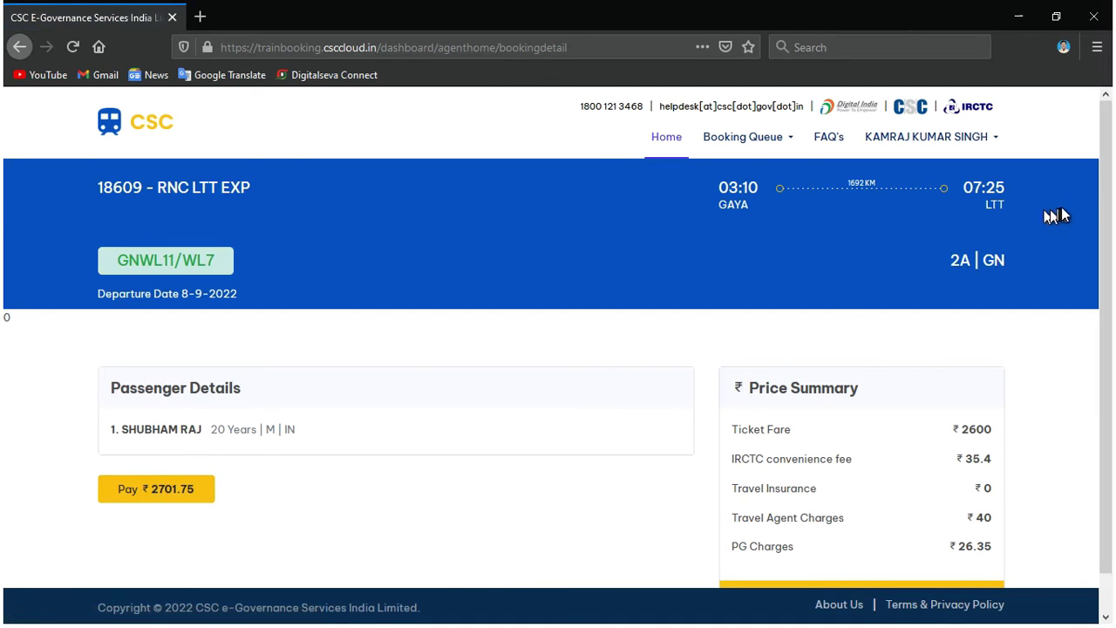
left_click_drag(1106, 263, 1108, 318)
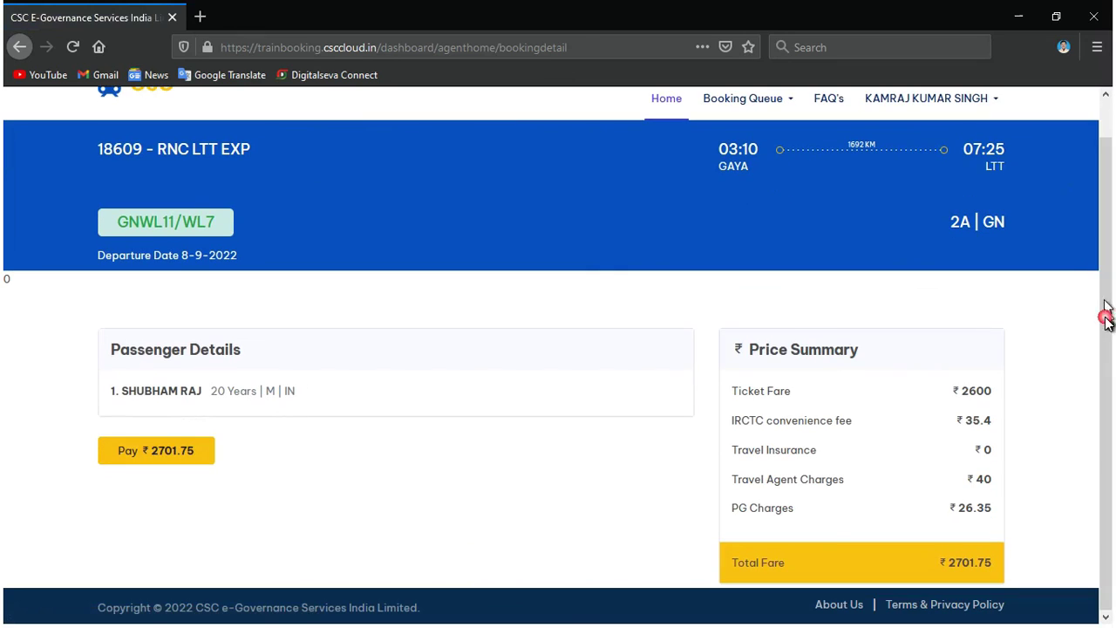
left_click(116, 449)
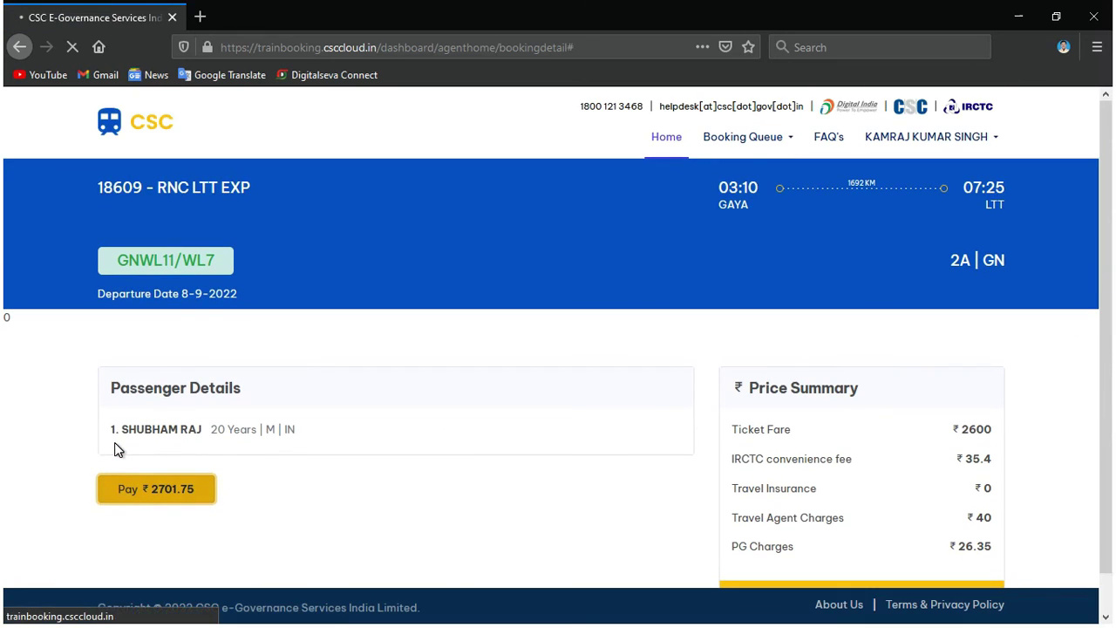